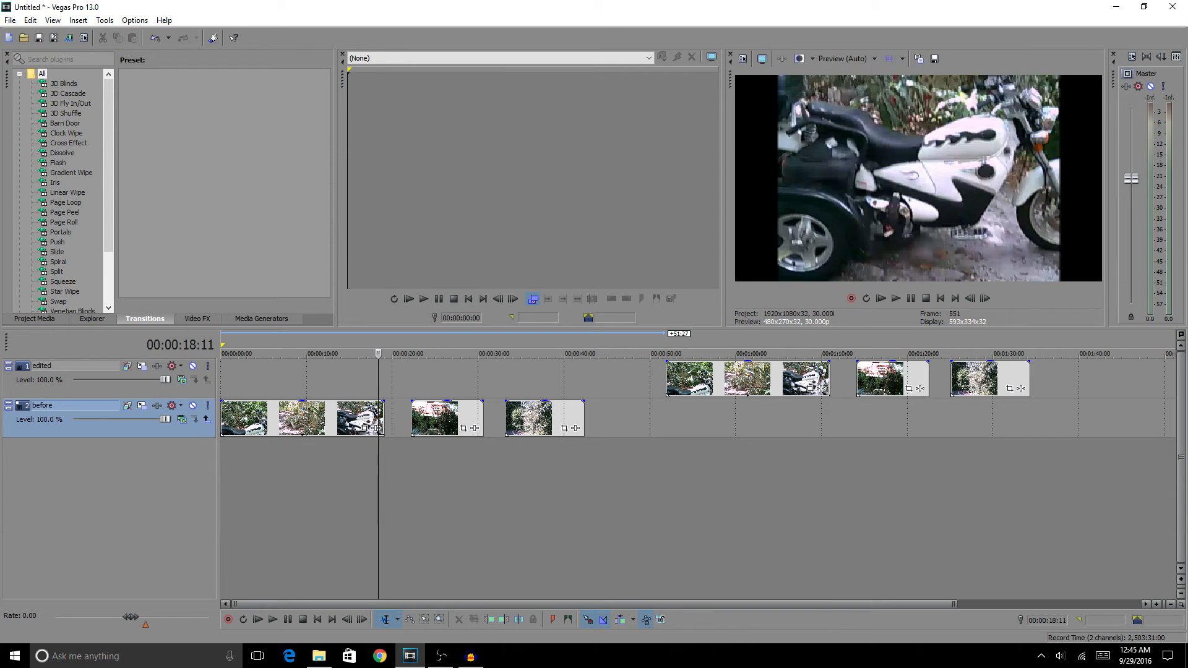
Review the original clips on the before track and their copies on the edited track by scrubbing through the timeline
left_click(435, 353)
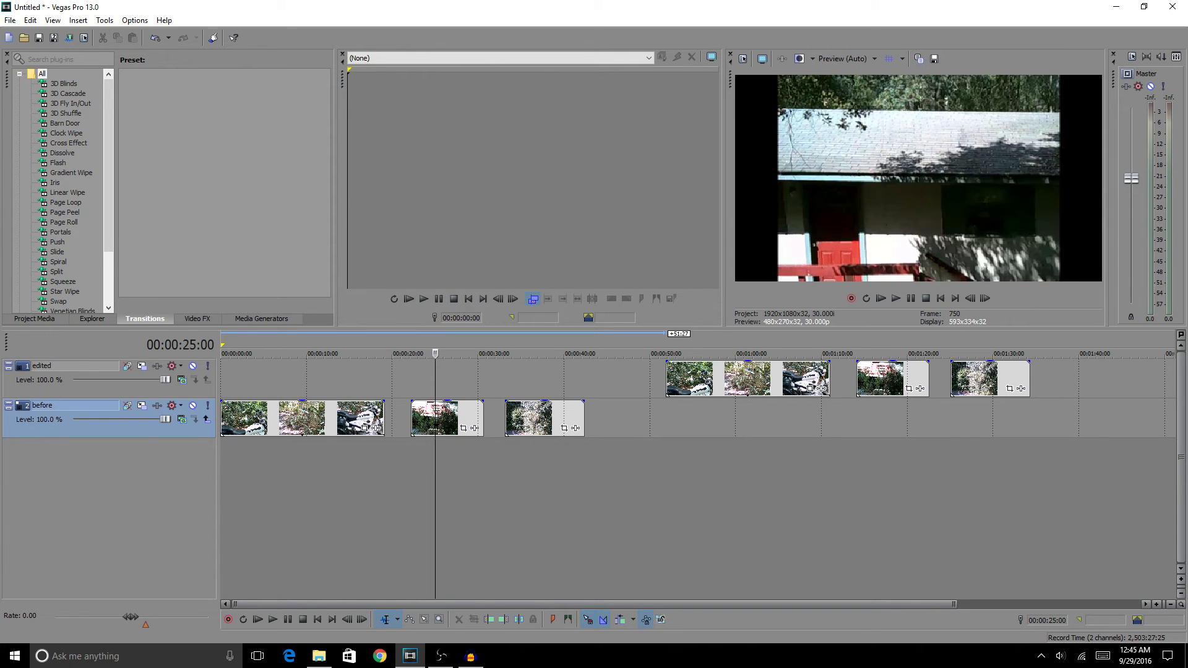
left_click_drag(435, 353, 676, 353)
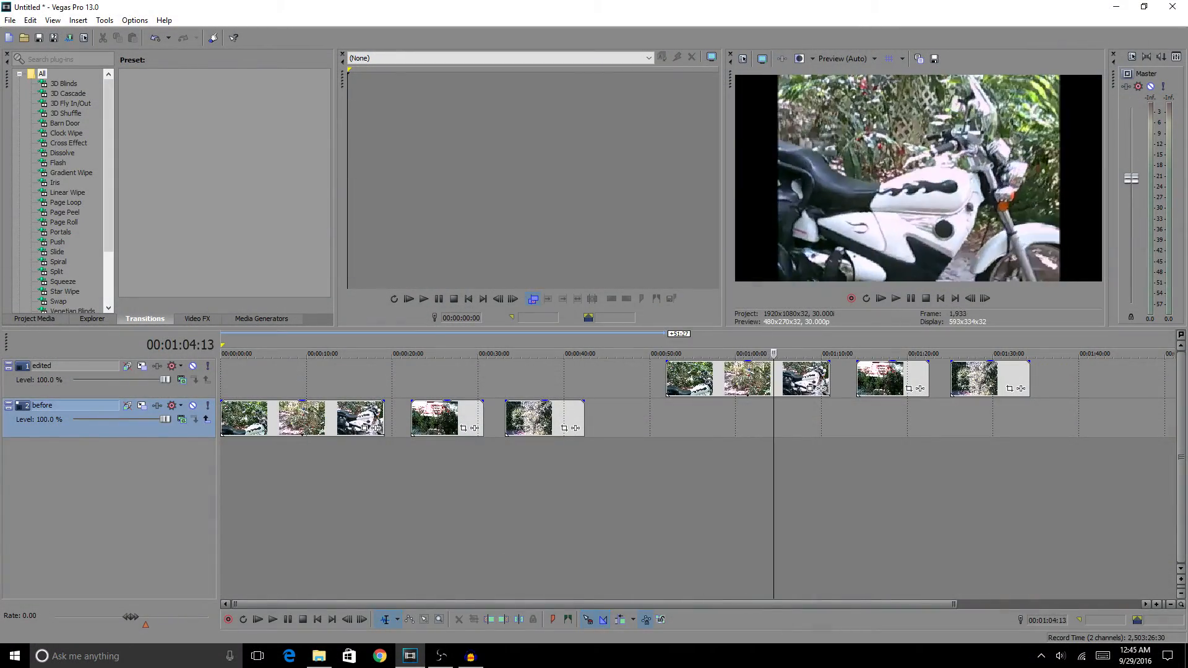
key("Right")
key("Right")
key("Right")
key("Right")
key("Right")
key("Right")
key("Right")
key("Right")
key("Right")
key("Right")
key("Right")
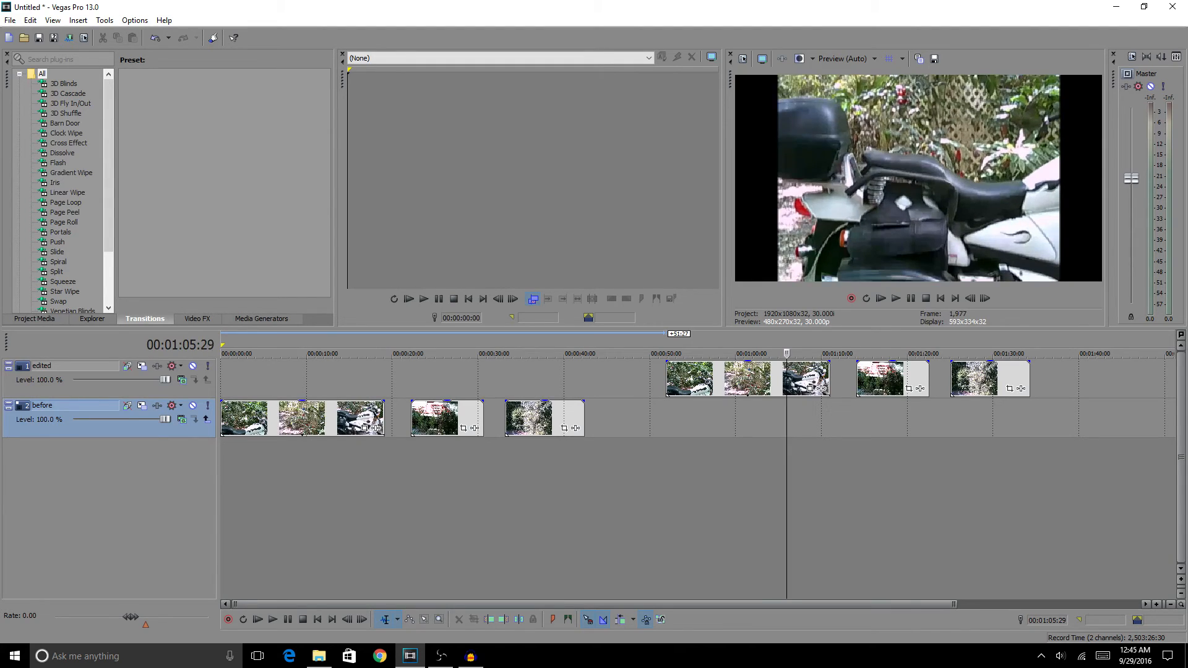
key("Left")
key("Left")
key("Left")
key("Left")
key("Left")
key("Left")
key("Left")
key("Left")
key("Left")
key("Left")
key("Left")
key("Left")
key("Left")
key("Left")
key("Left")
key("Left")
key("Left")
key("Left")
key("Left")
key("Left")
key("Left")
key("Left")
key("Left")
key("Left")
key("Left")
key("Left")
key("Left")
key("Left")
key("Left")
key("Left")
key("Left")
key("Left")
key("Left")
key("Left")
key("Left")
key("Left")
key("Left")
key("Left")
key("Left")
key("Left")
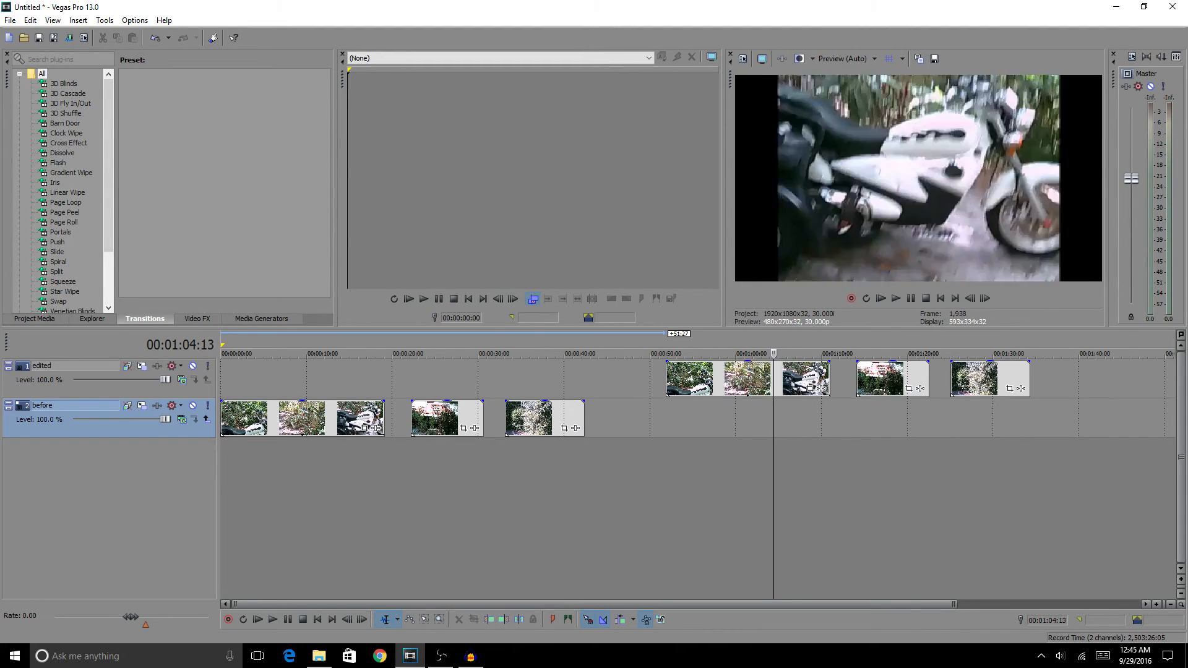
key("Left")
key("Left")
key("Left")
key("Left")
key("Left")
key("Left")
key("Left")
key("Left")
key("Left")
key("Left")
key("Left")
key("Left")
key("Left")
key("Left")
key("Left")
key("Left")
key("Left")
key("Left")
key("Left")
key("Left")
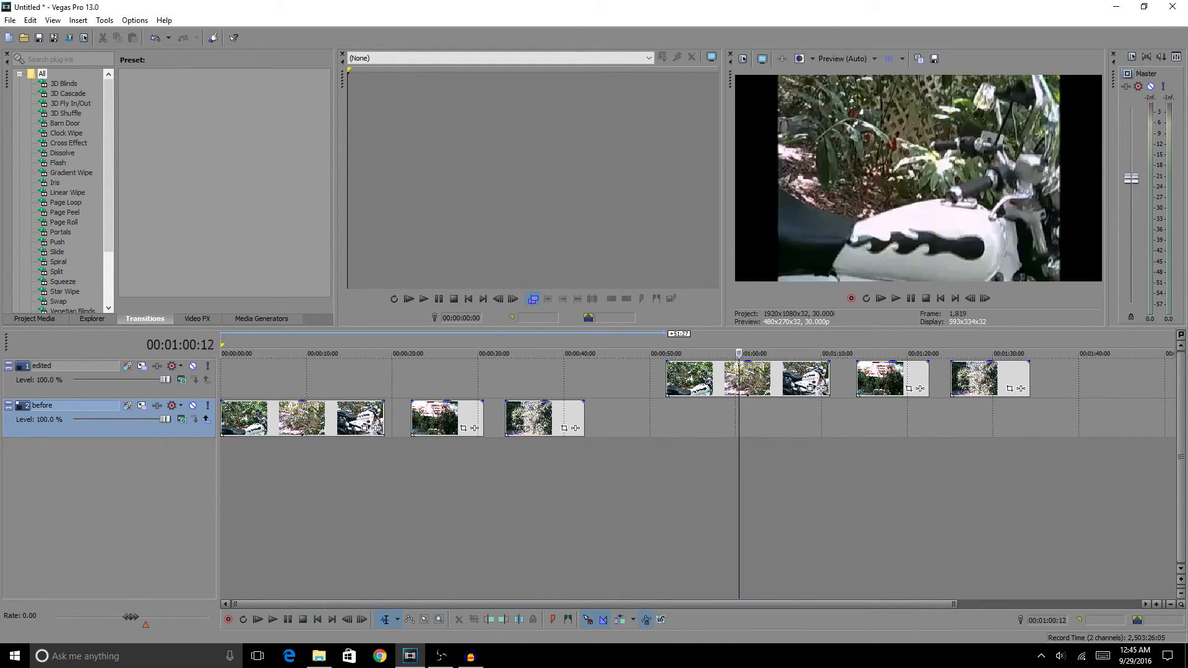
left_click_drag(729, 353, 992, 353)
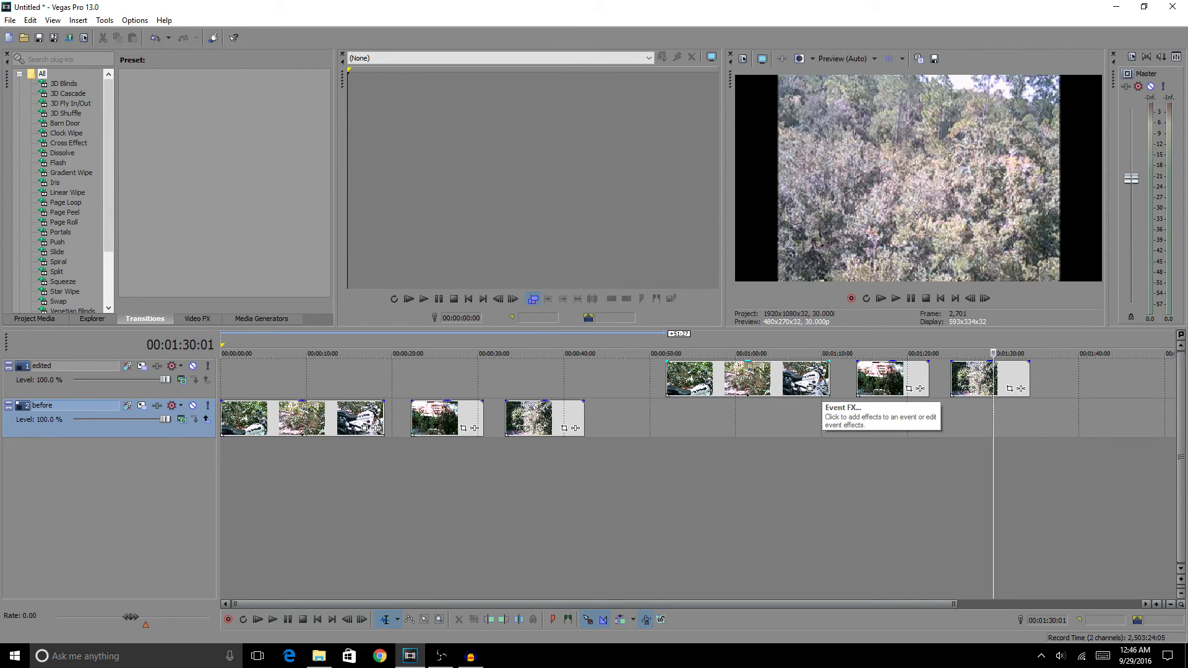
Add the Sony Stabilize effect to the first clip on the edited track with the Medium Stabilization preset
left_click(820, 388)
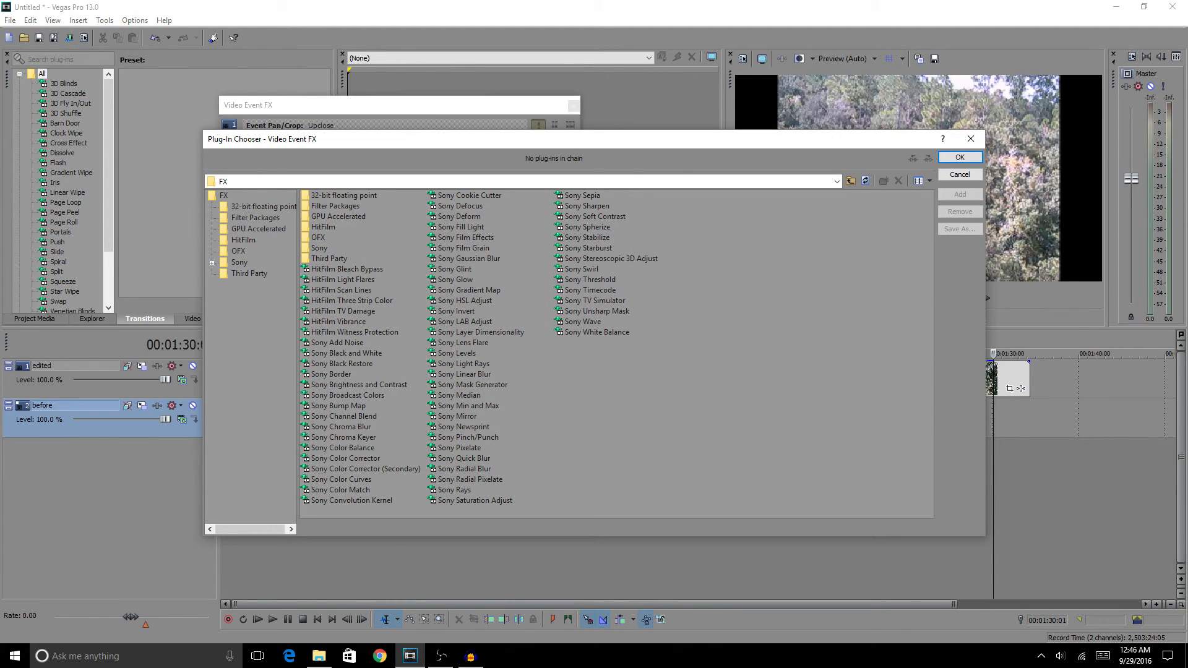
double_click(586, 238)
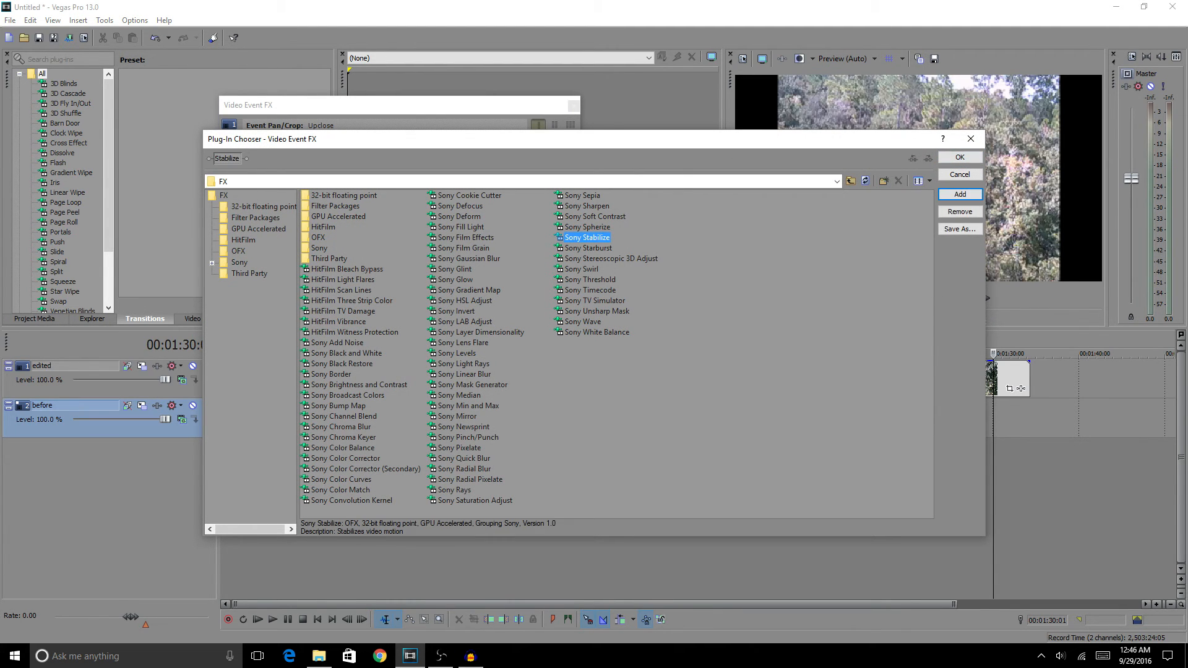
left_click(959, 157)
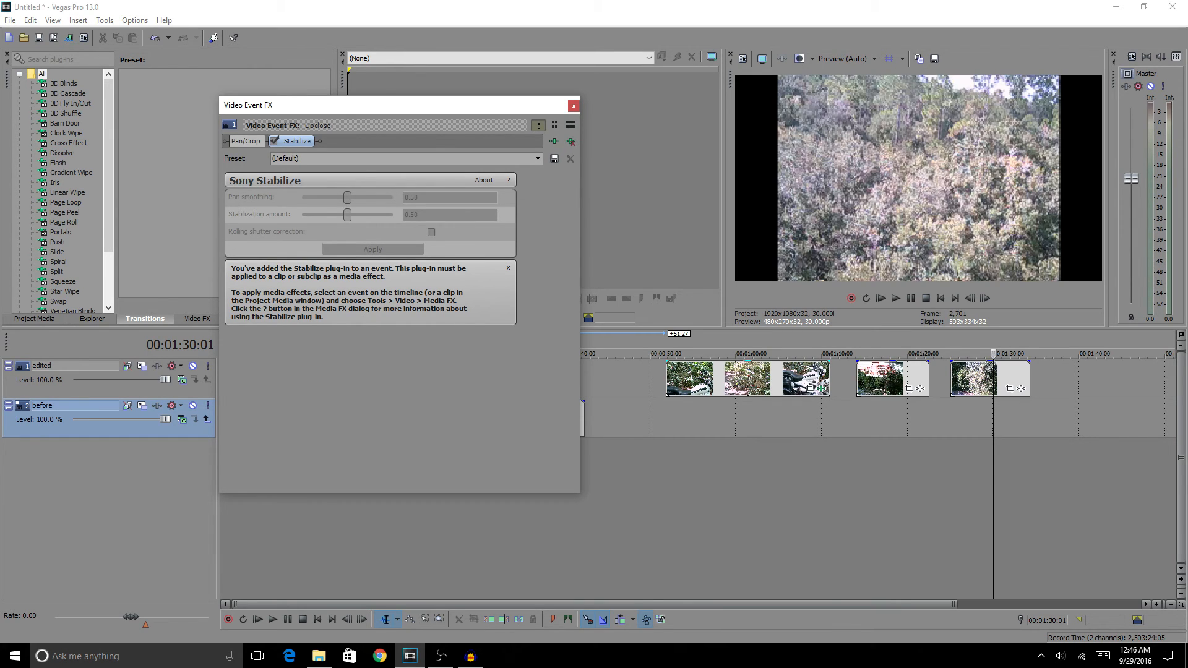
left_click(537, 159)
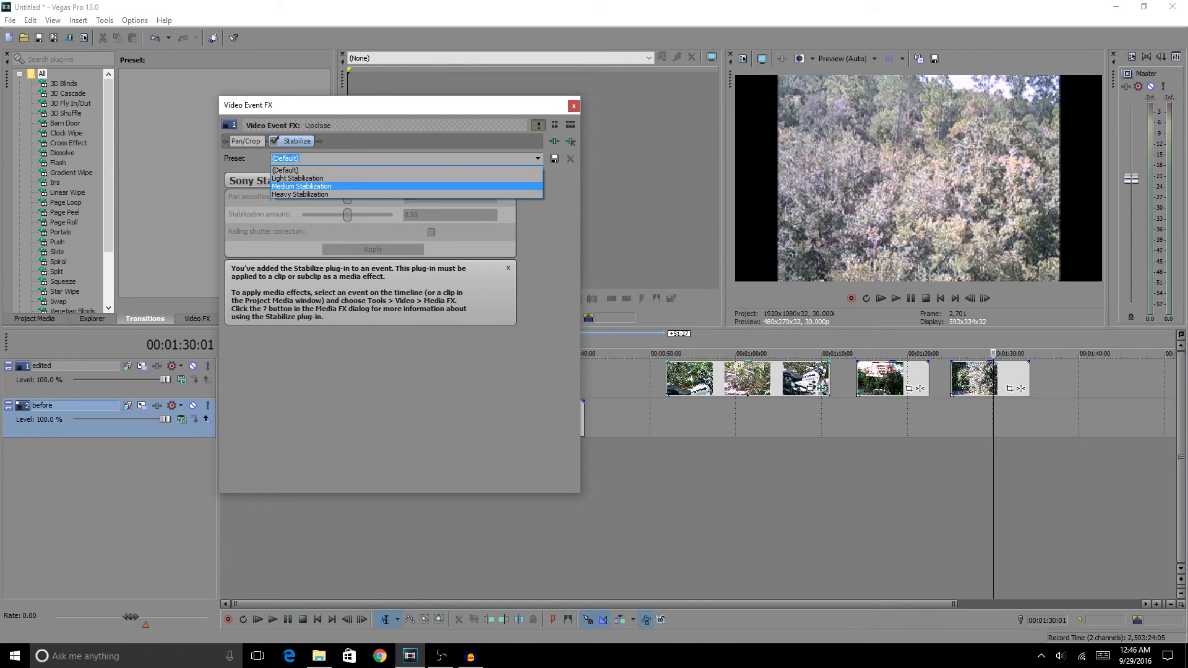
key("Return")
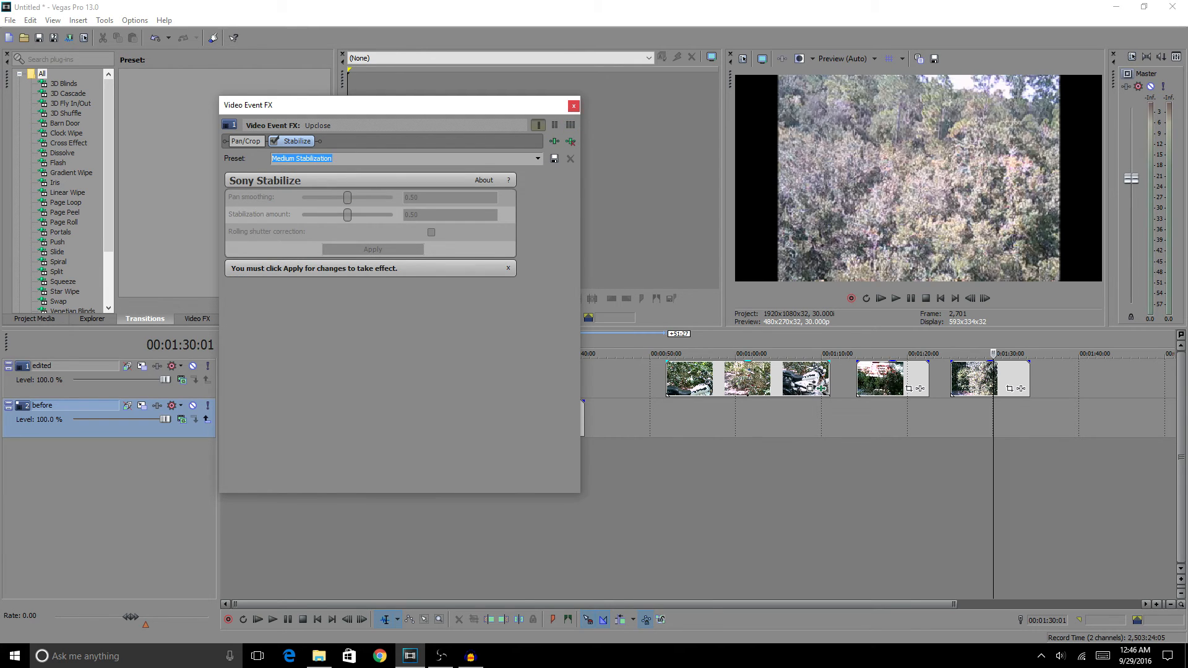
key("Escape")
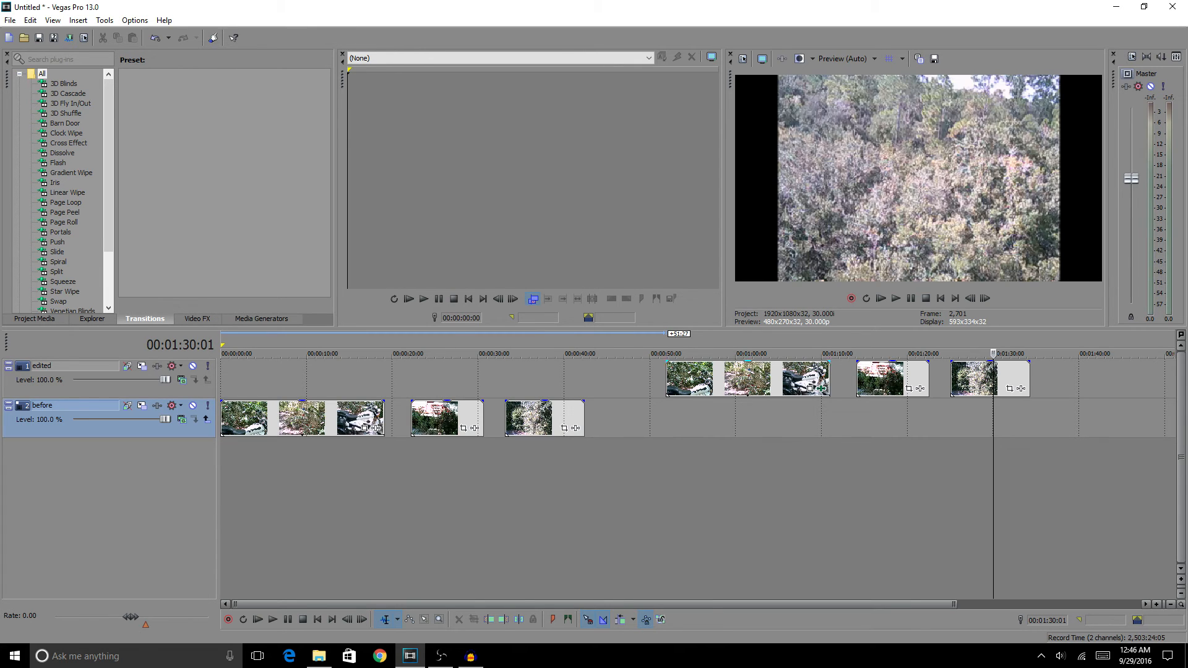
Remove the Stabilize effect from the first clip on the edited track
left_click(784, 423)
key("space")
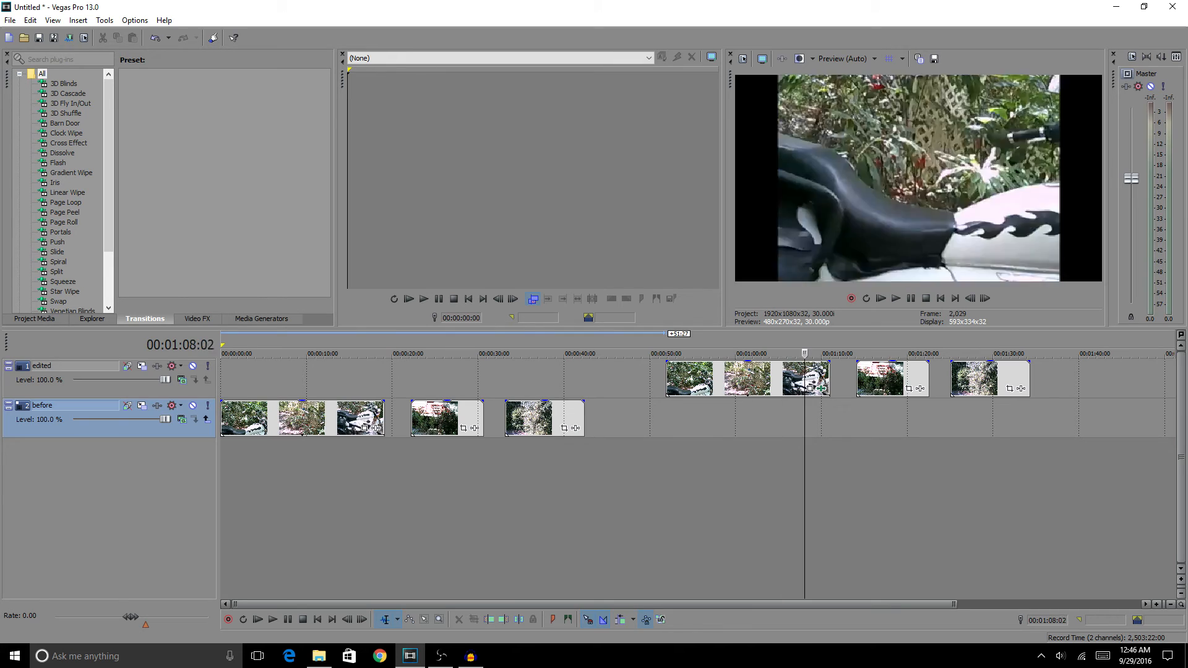
key("j")
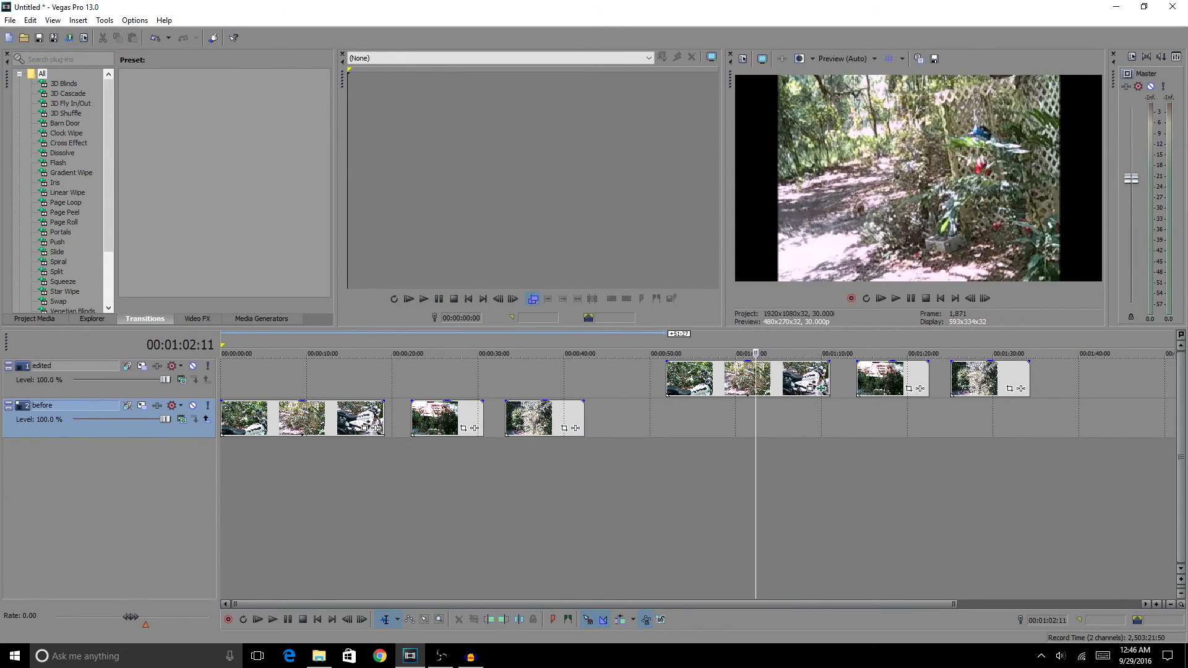
left_click(821, 388)
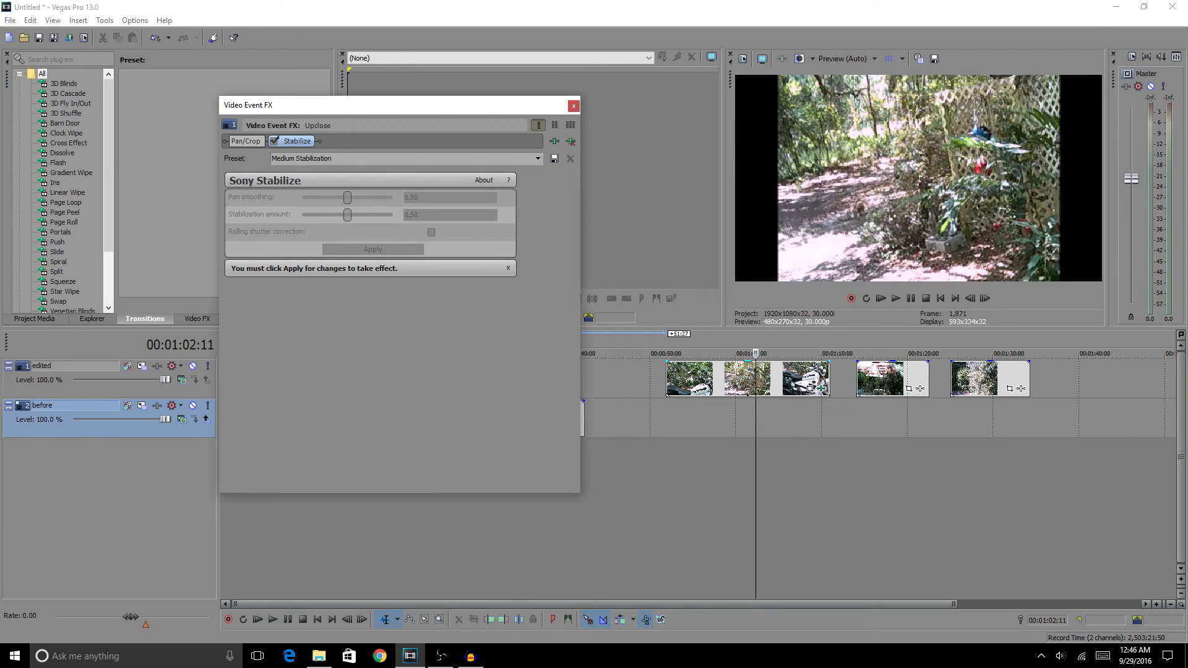
left_click(570, 141)
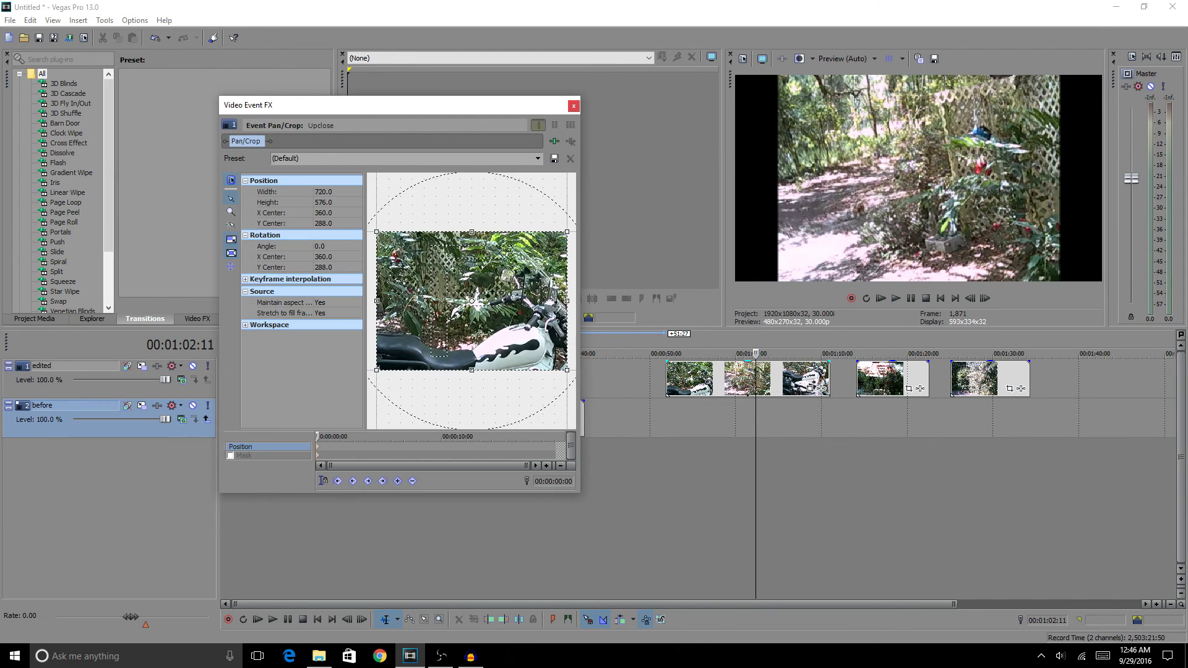
left_click(573, 106)
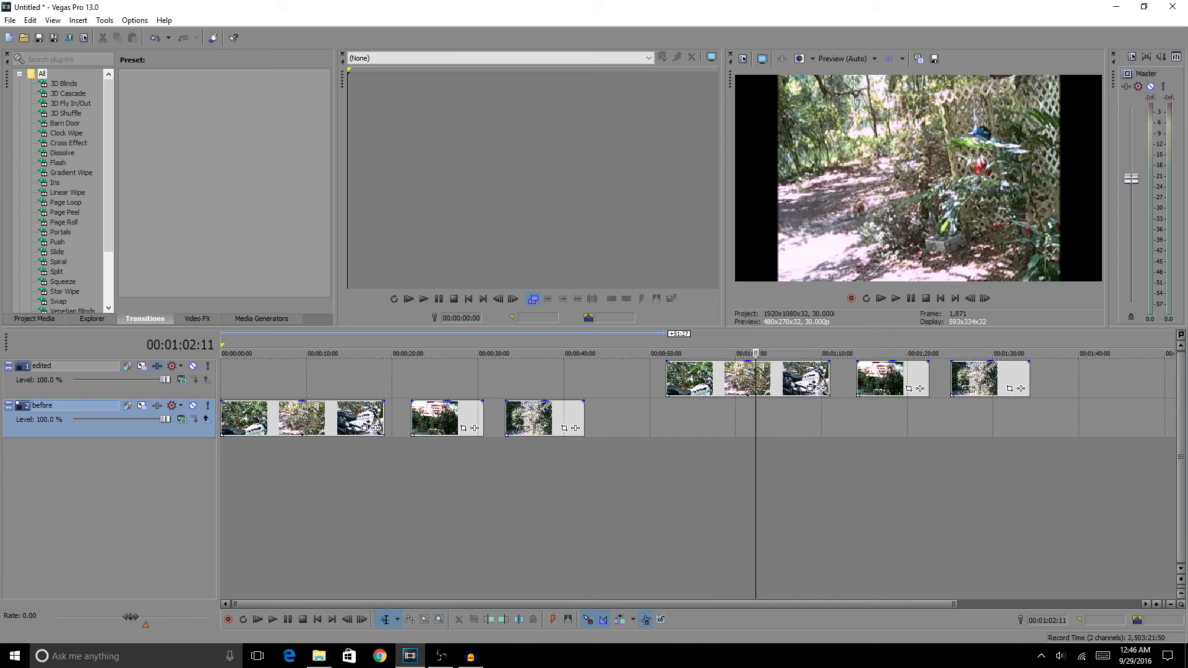
Add Sony Stabilize as a track effect to the whole edited track and choose the Medium Stabilization preset
left_click(172, 365)
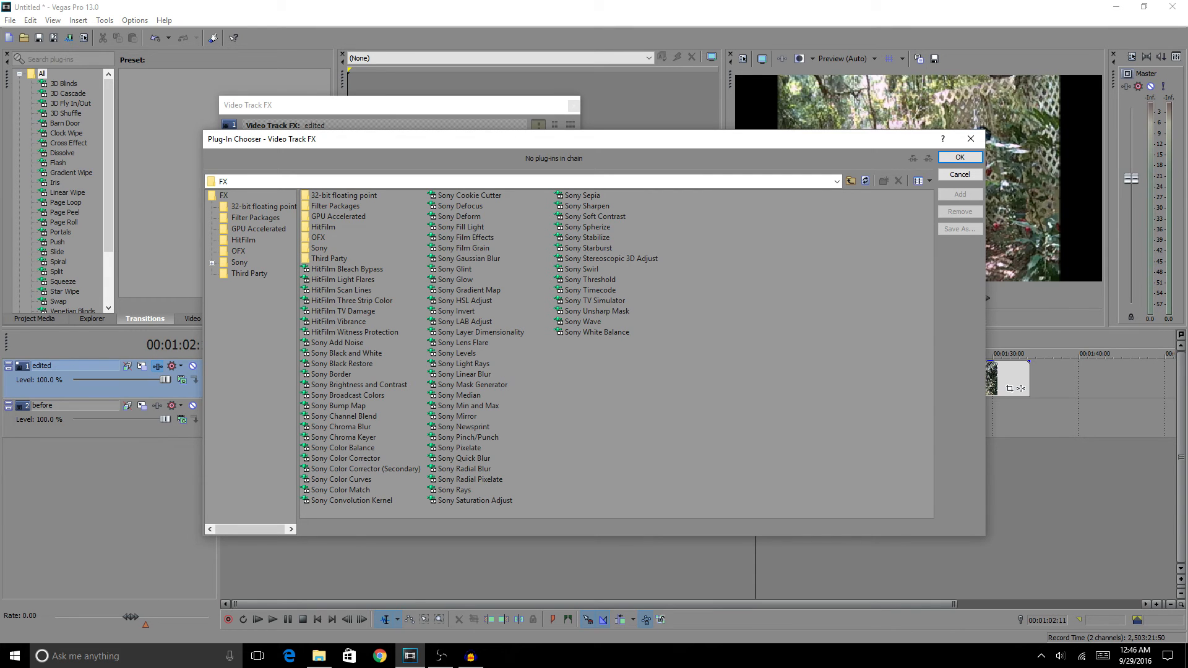
double_click(587, 238)
left_click(959, 157)
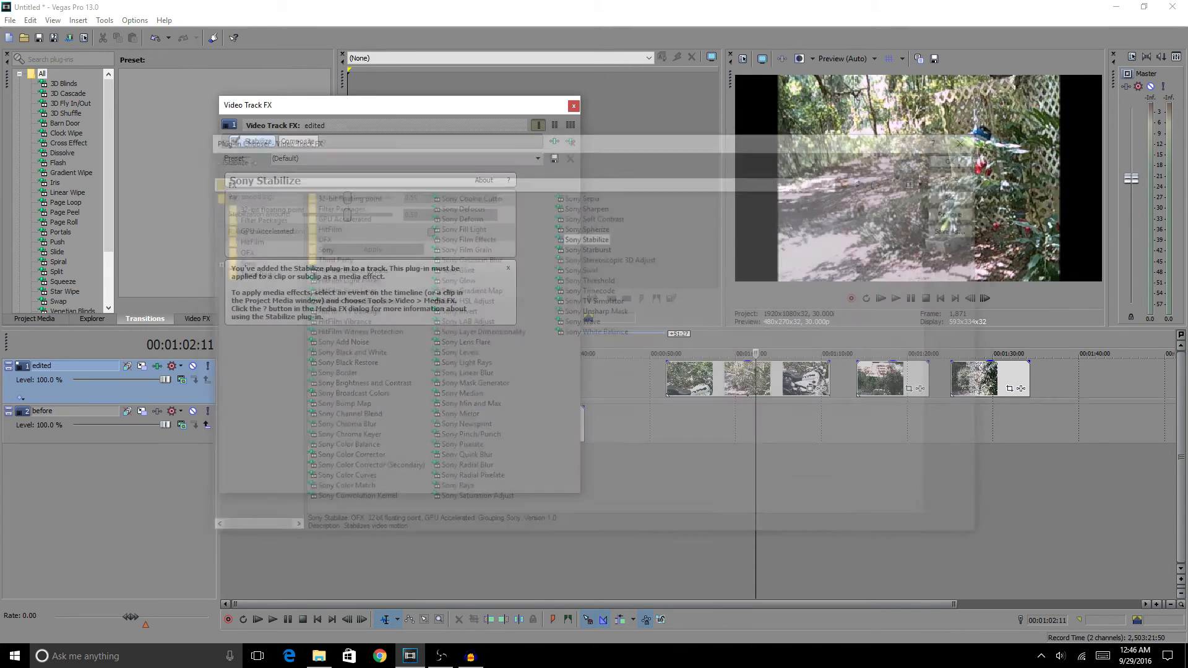
left_click(537, 158)
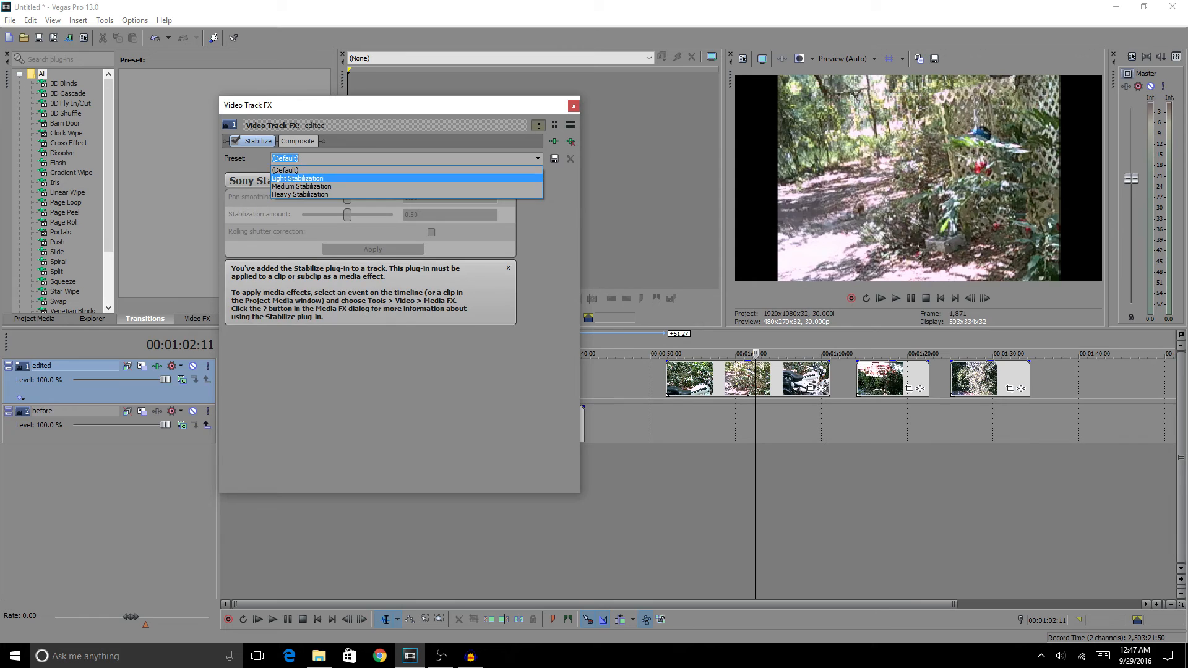
left_click(408, 186)
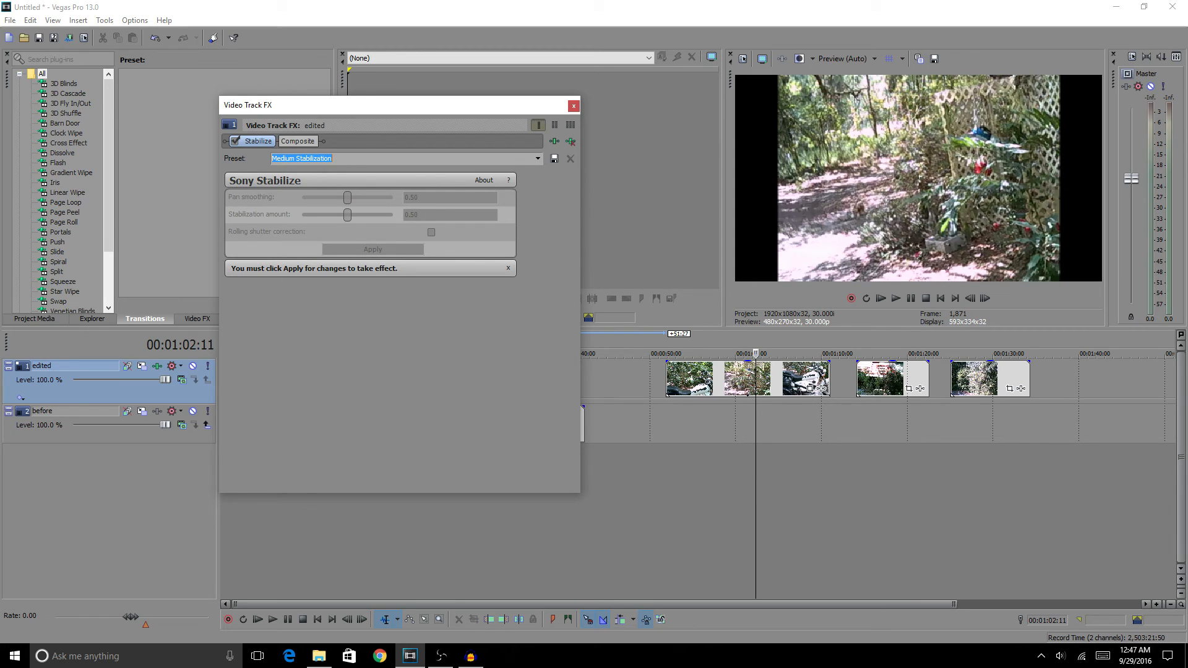
left_click(573, 105)
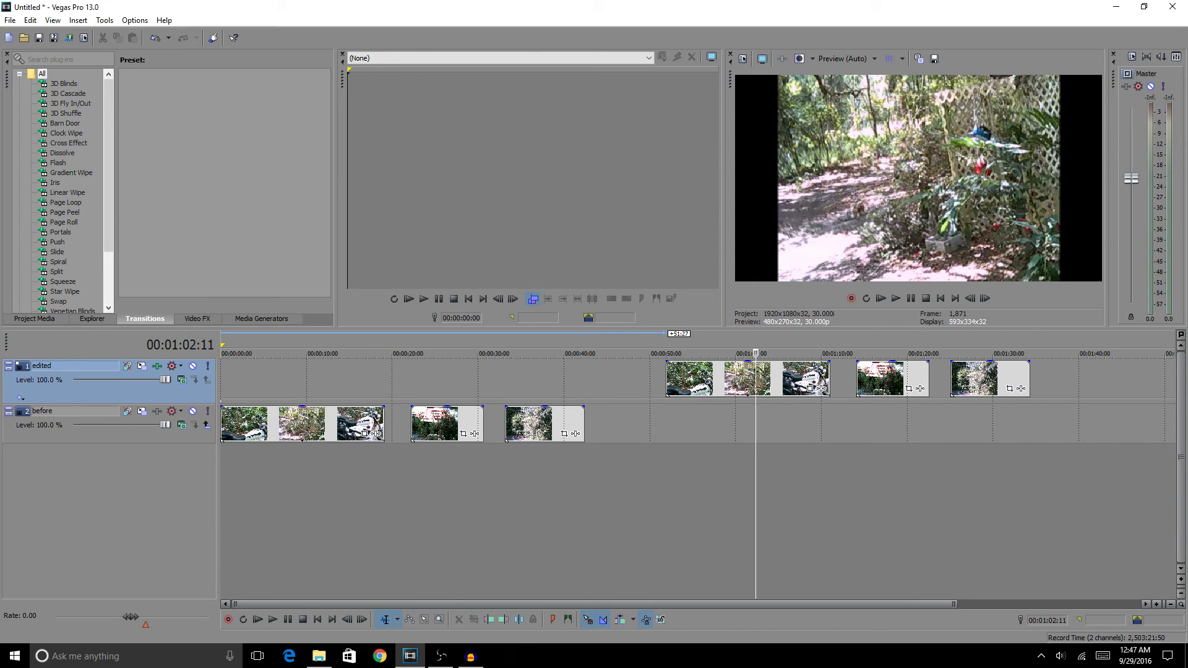
key("space")
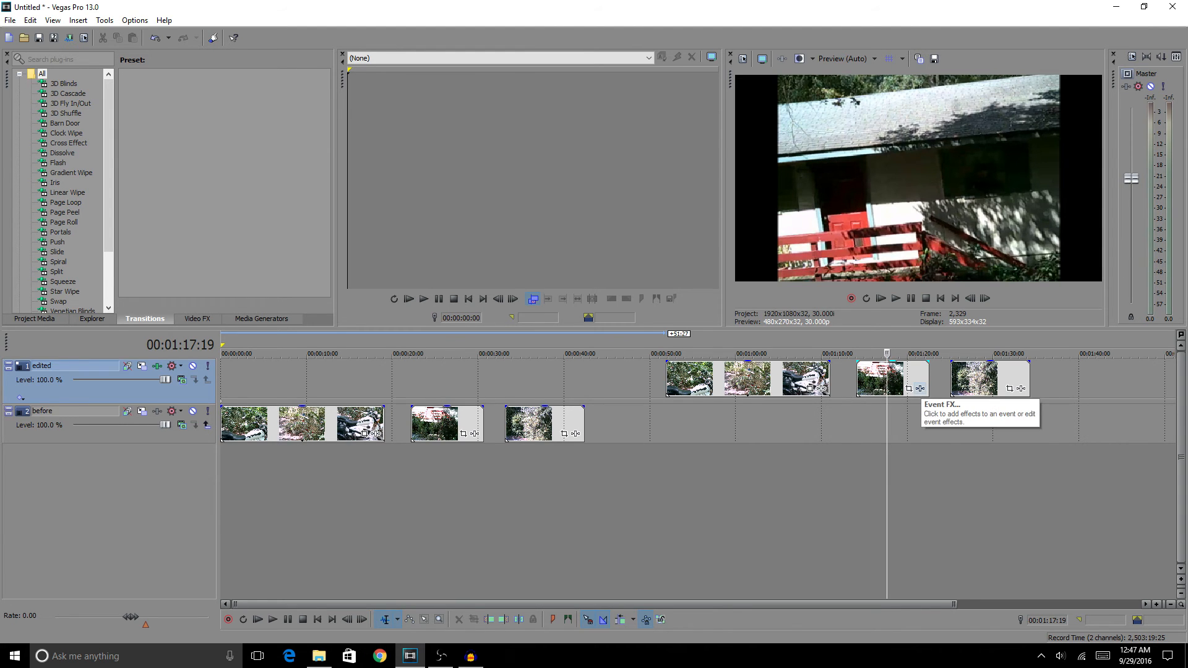
left_click(920, 388)
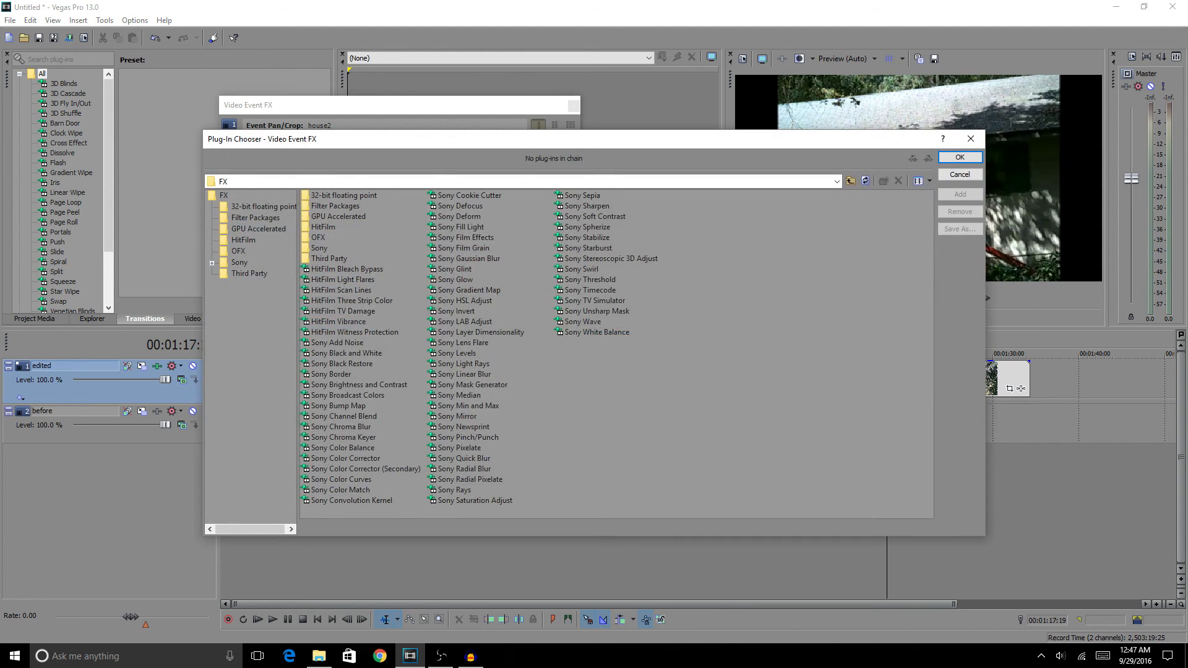
left_click(959, 174)
left_click(573, 106)
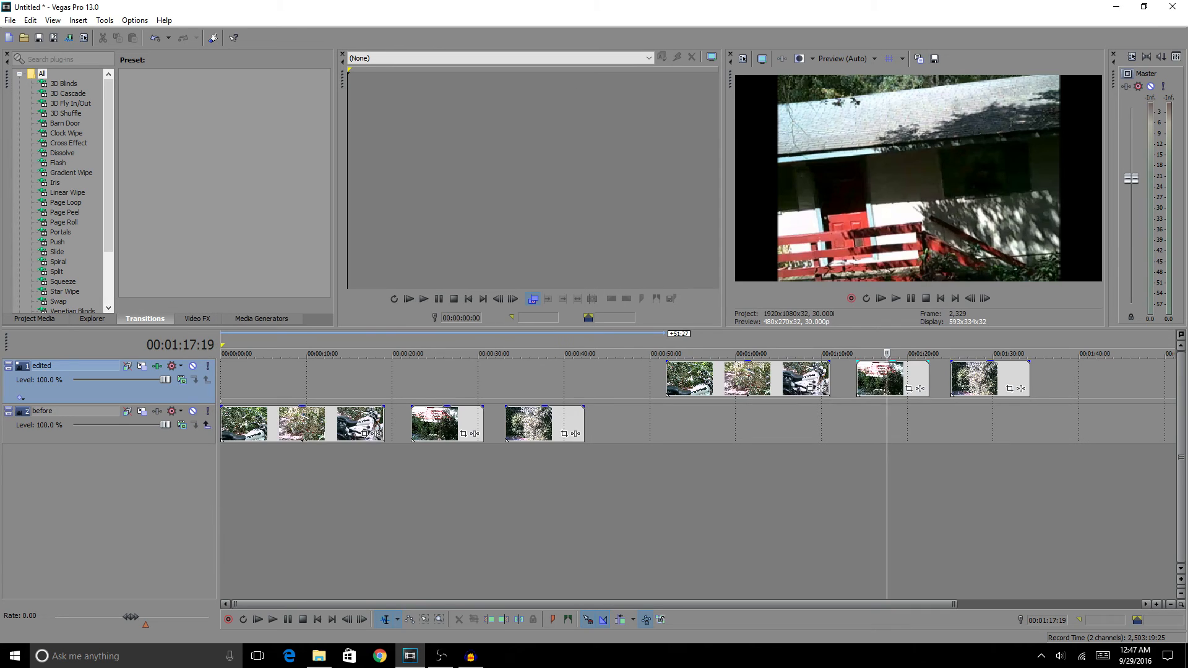
Select all three clips on the edited track and turn off Maintain Aspect Ratio for them
left_click(776, 379)
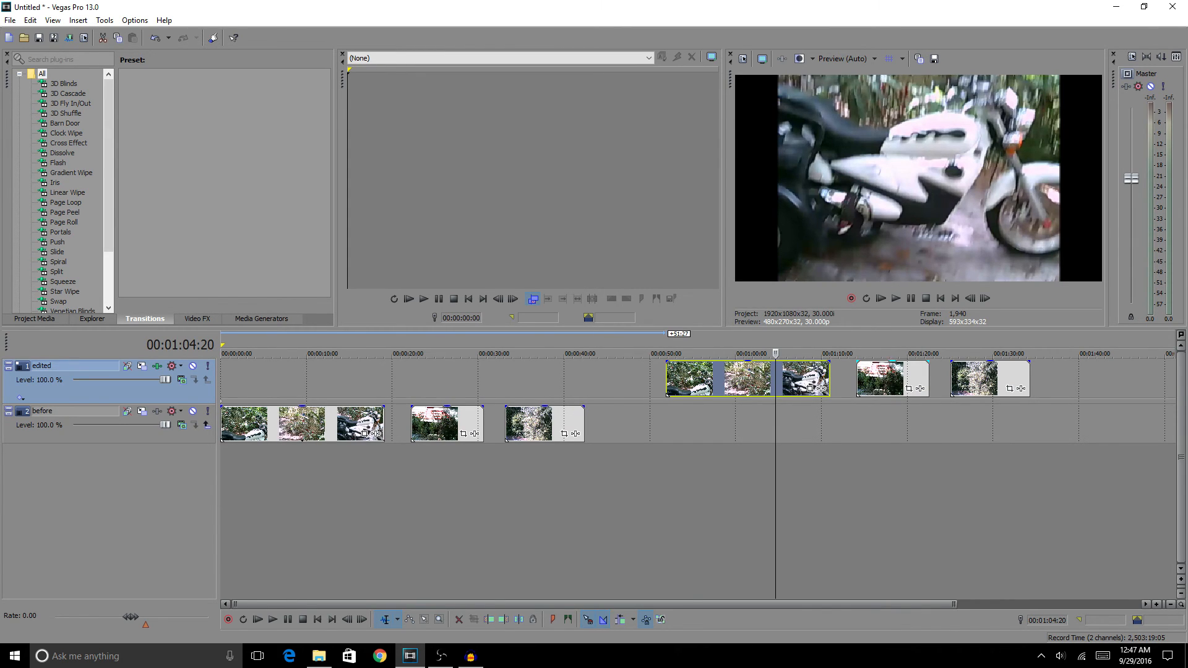
left_click(883, 378)
left_click(700, 378)
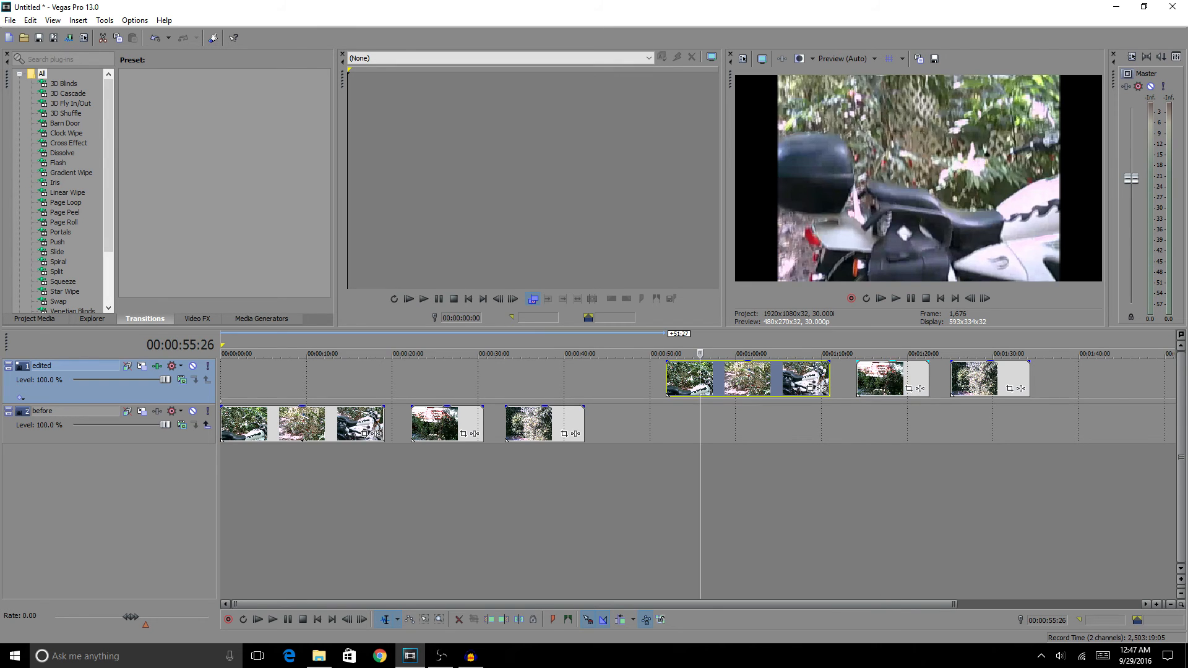
left_click(902, 379)
left_click(1005, 379)
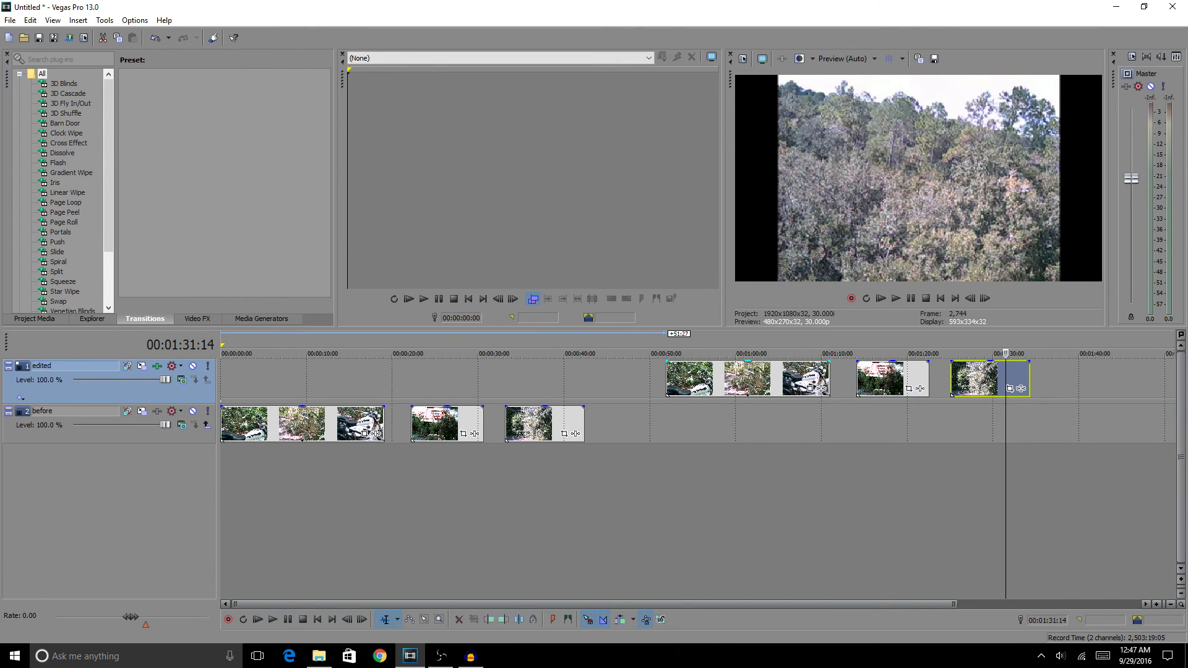
left_click(749, 378)
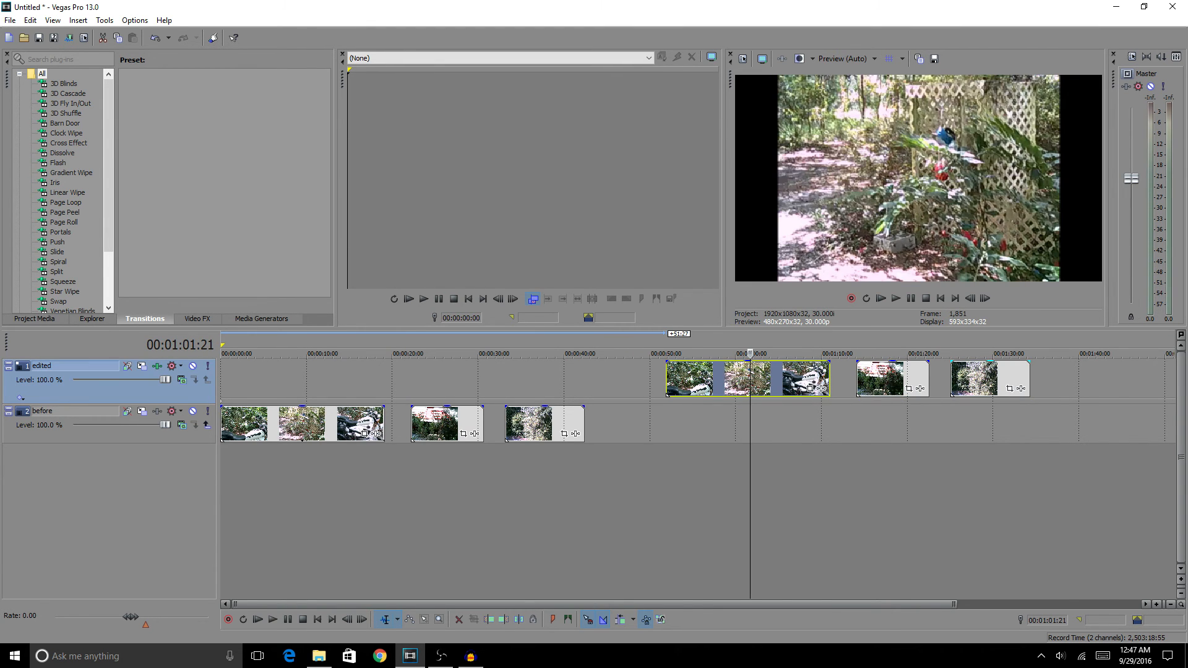
left_click(993, 379, "shift")
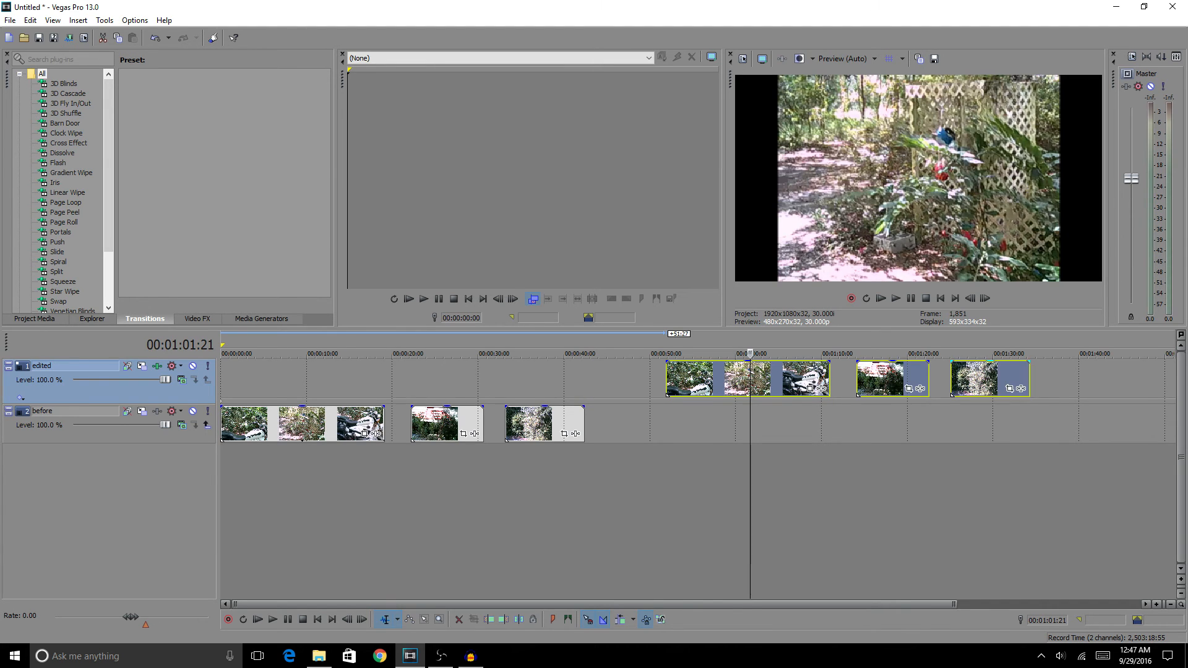
right_click(985, 379)
mouse_move(1014, 533)
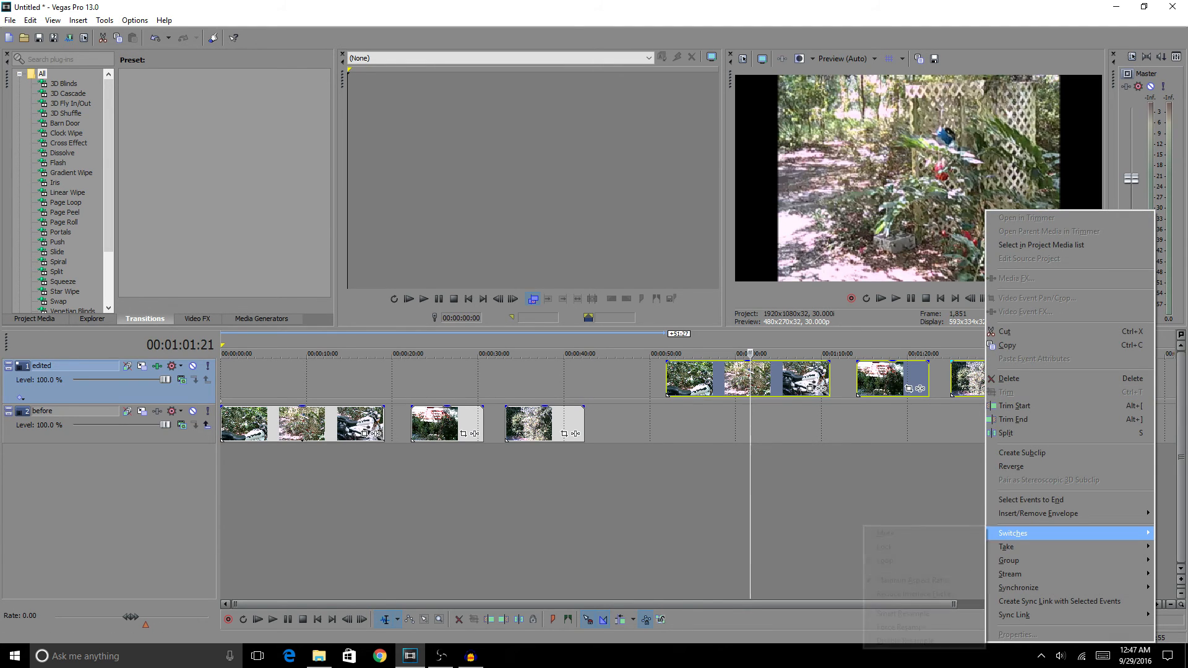
left_click(911, 580)
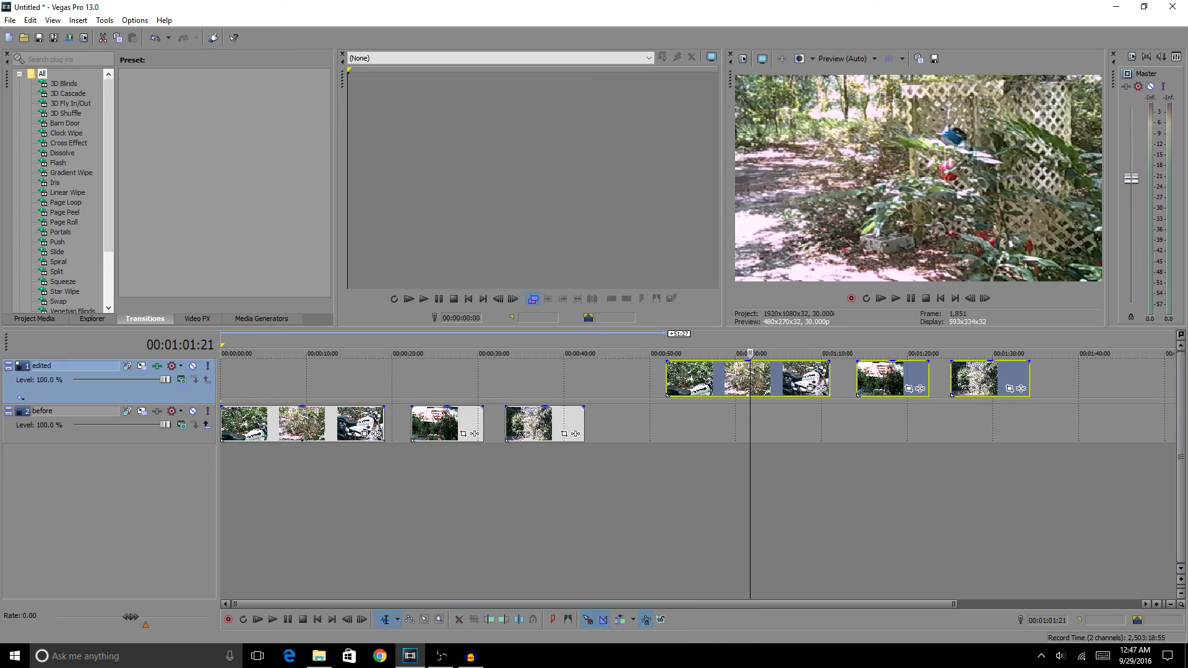
Check the project's video properties without changing them and preview the house clip on the edited track
left_click(742, 58)
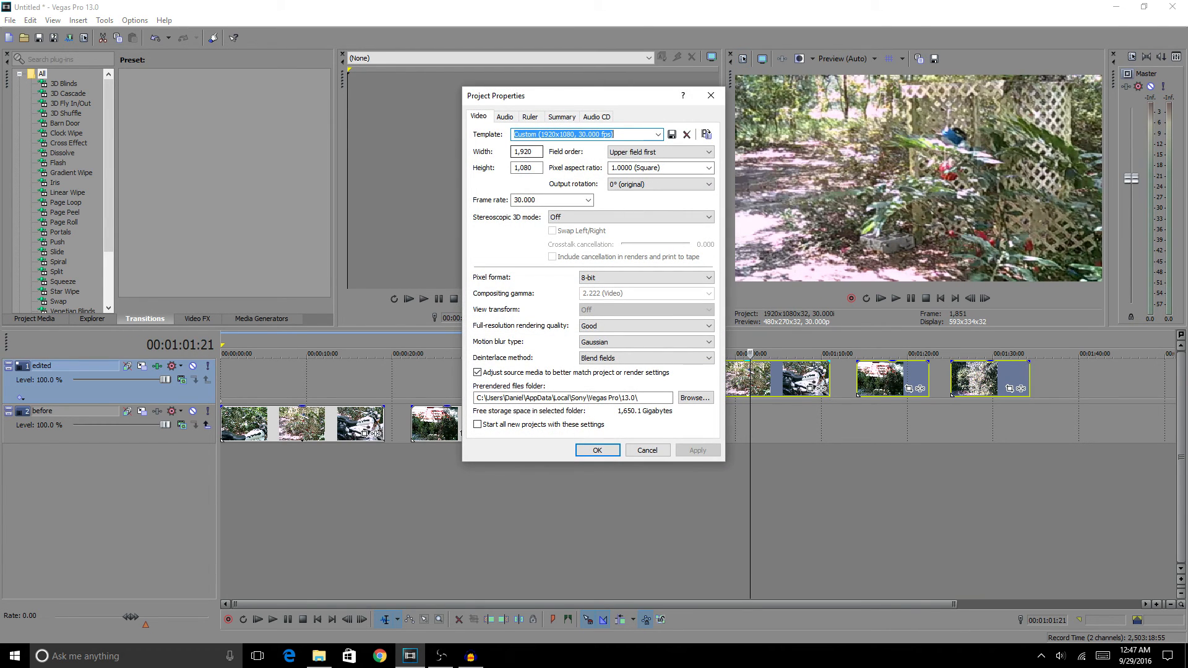
left_click(647, 450)
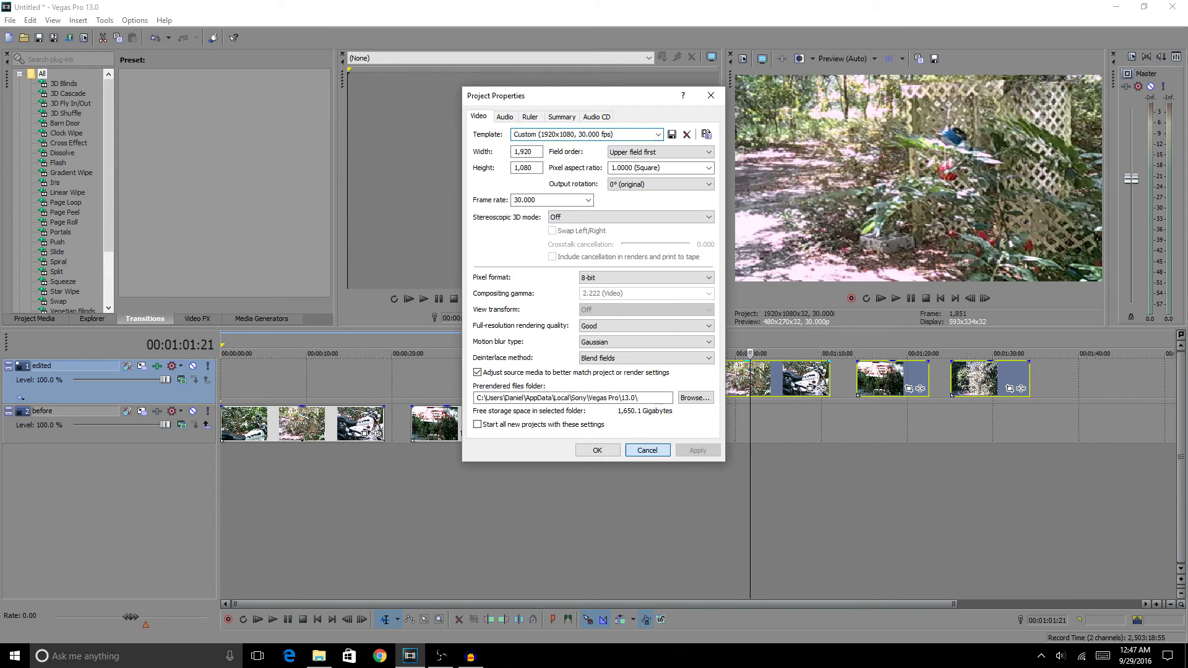
left_click(872, 378)
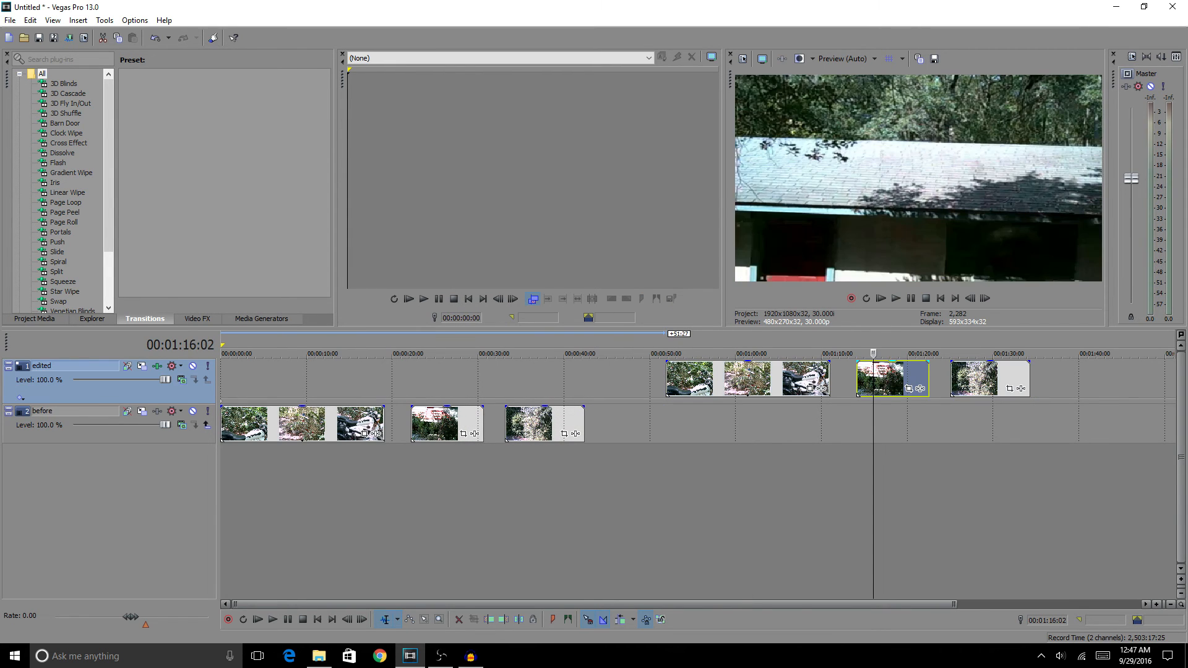
Add Sony Soft Contrast as a track effect after Stabilize on the edited track, keeping the Soft Moderate Contrast preset
left_click(970, 378)
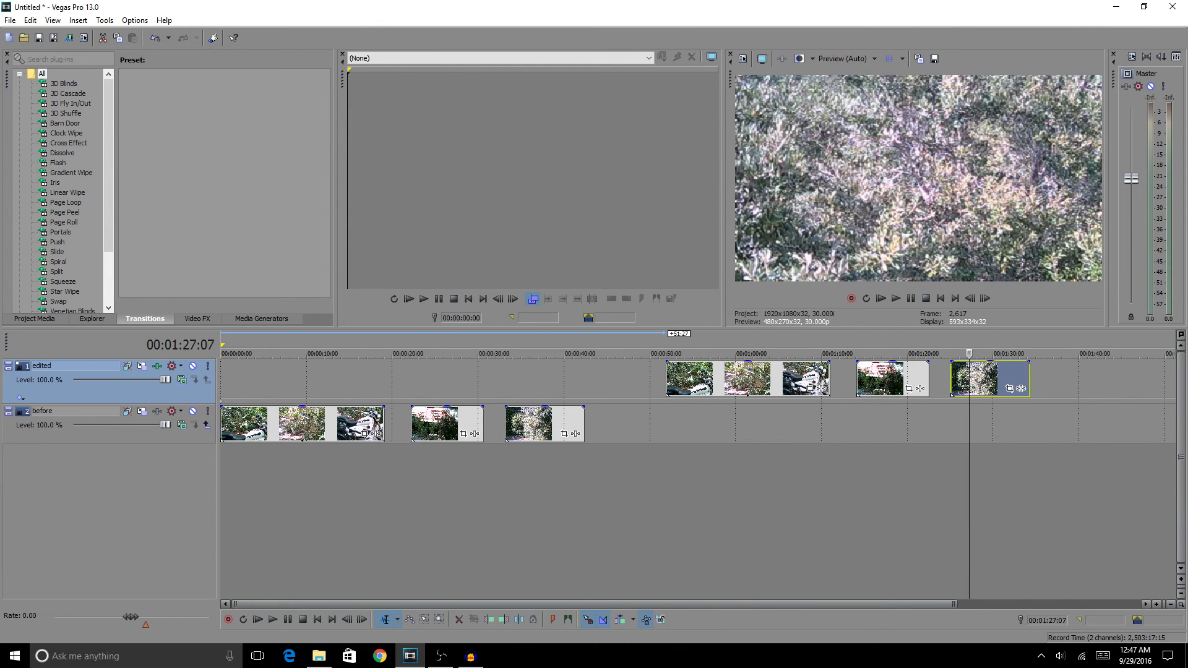
left_click_drag(969, 353, 786, 354)
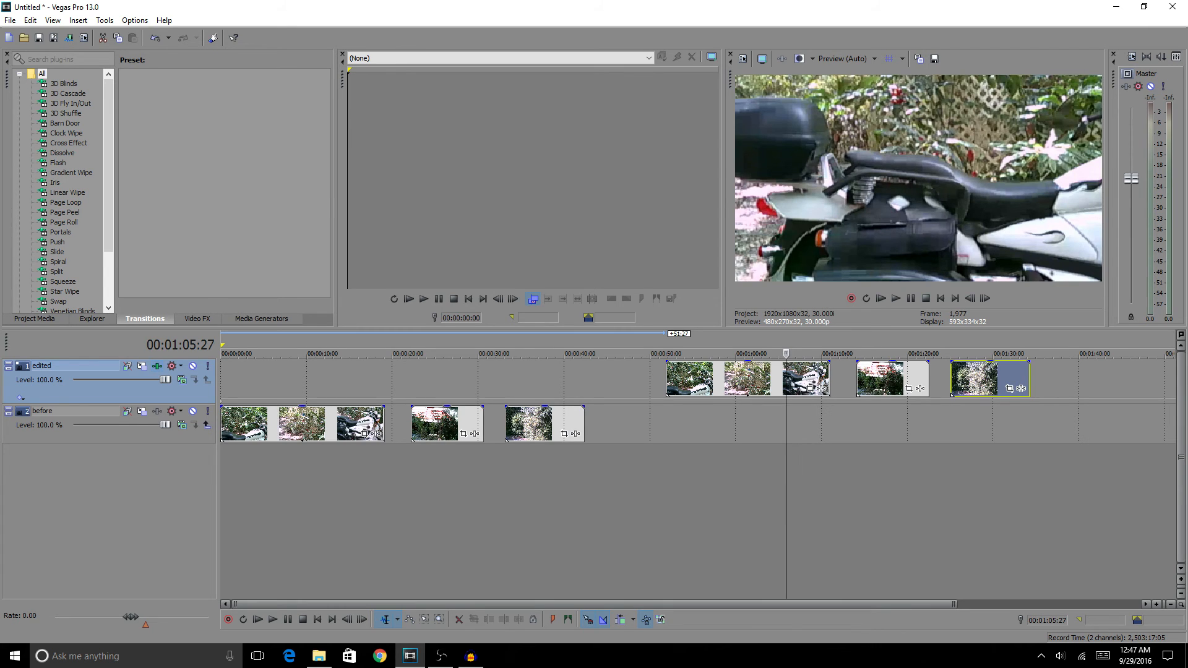
left_click(157, 366)
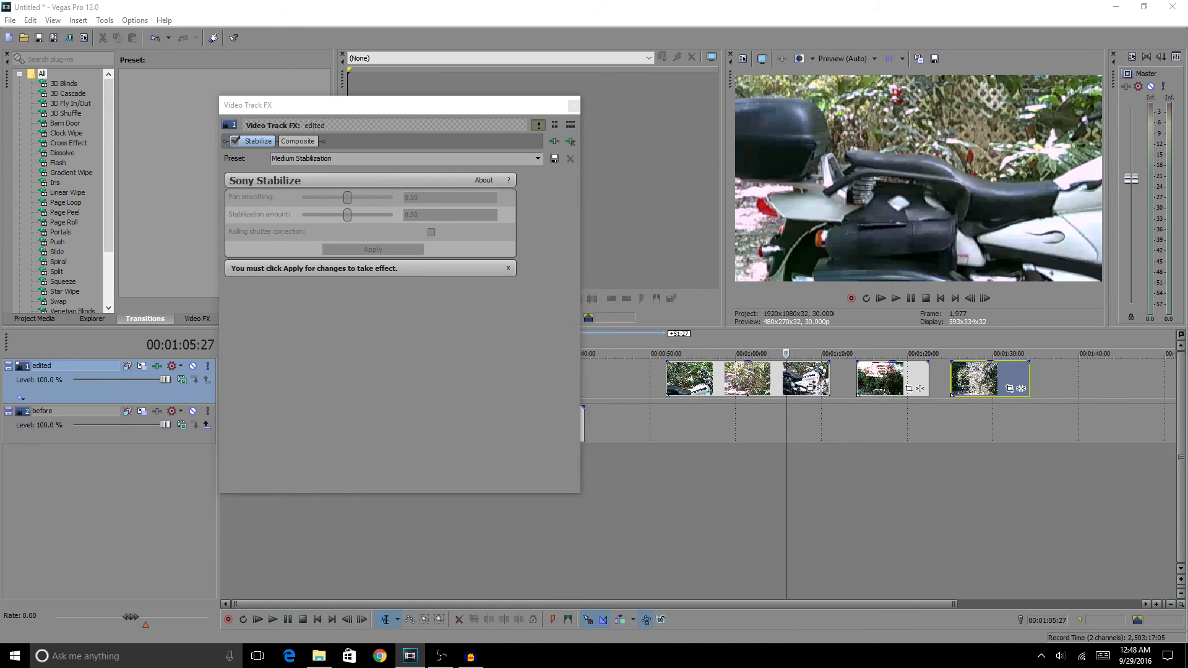
left_click(554, 141)
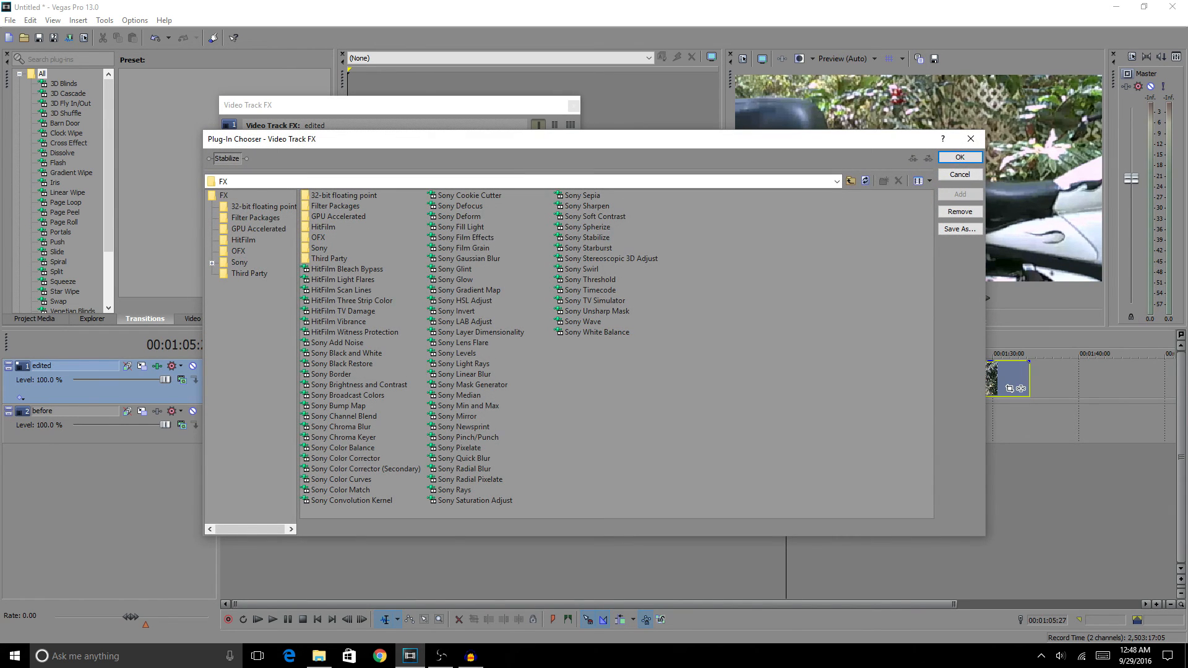
double_click(595, 217)
left_click(959, 157)
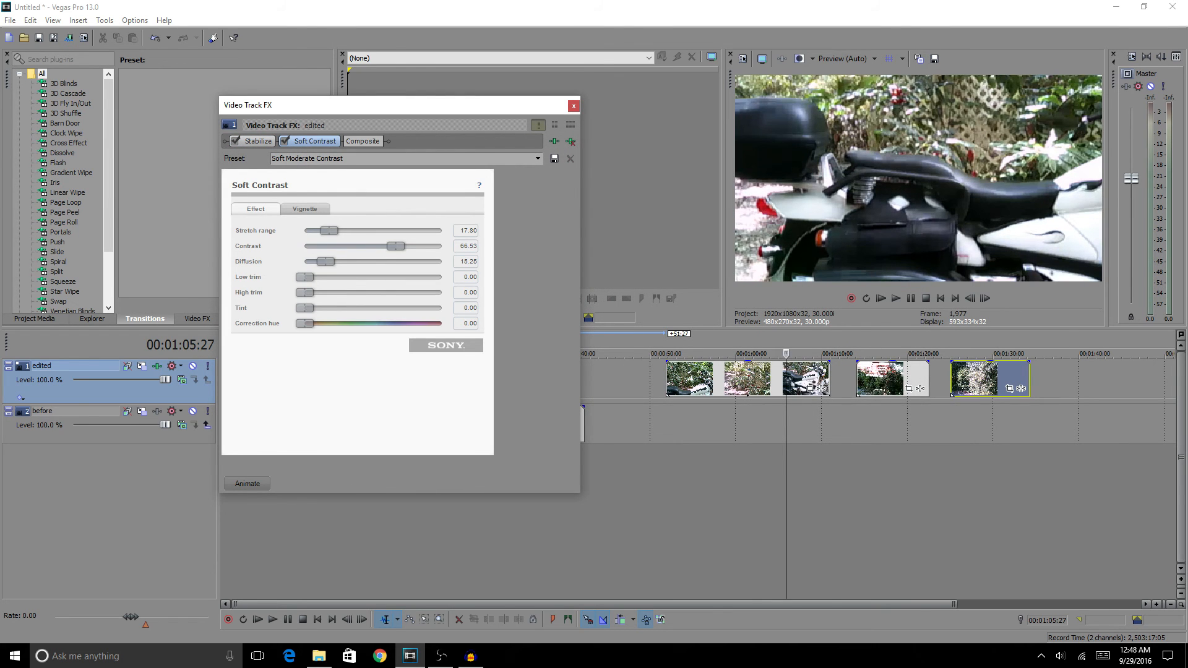
Place the playhead at 00:01:10:00 on the motorcycle clip and toggle Soft Contrast off and on to compare, leaving it enabled
left_click(804, 489)
key("space")
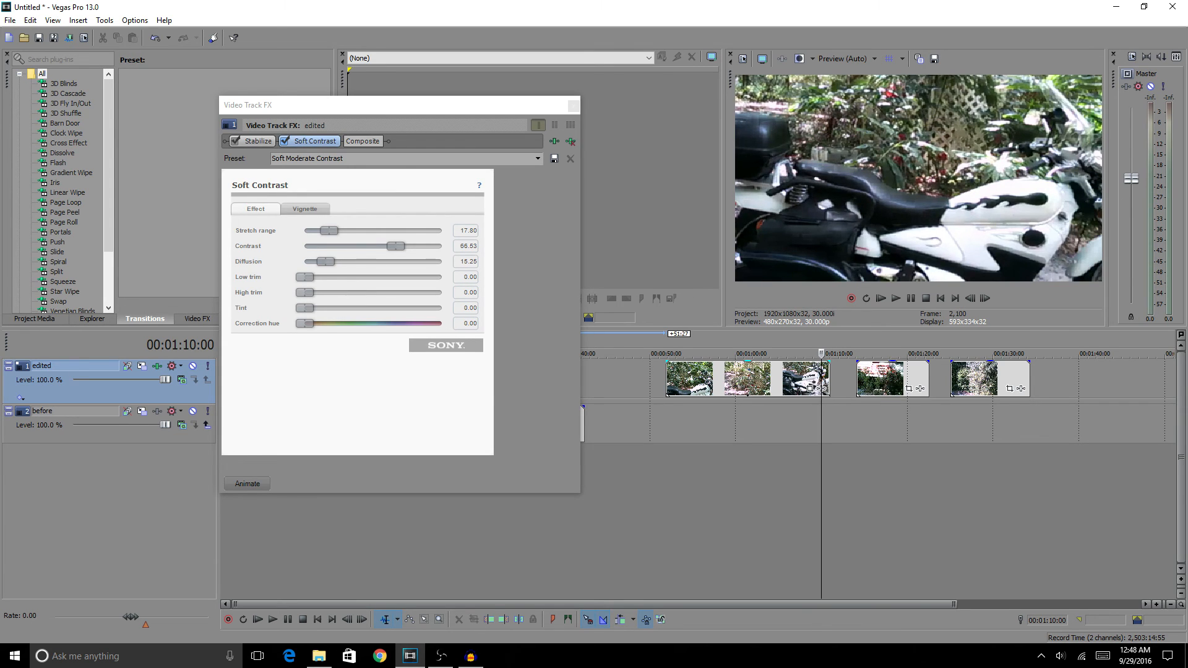
left_click(284, 141)
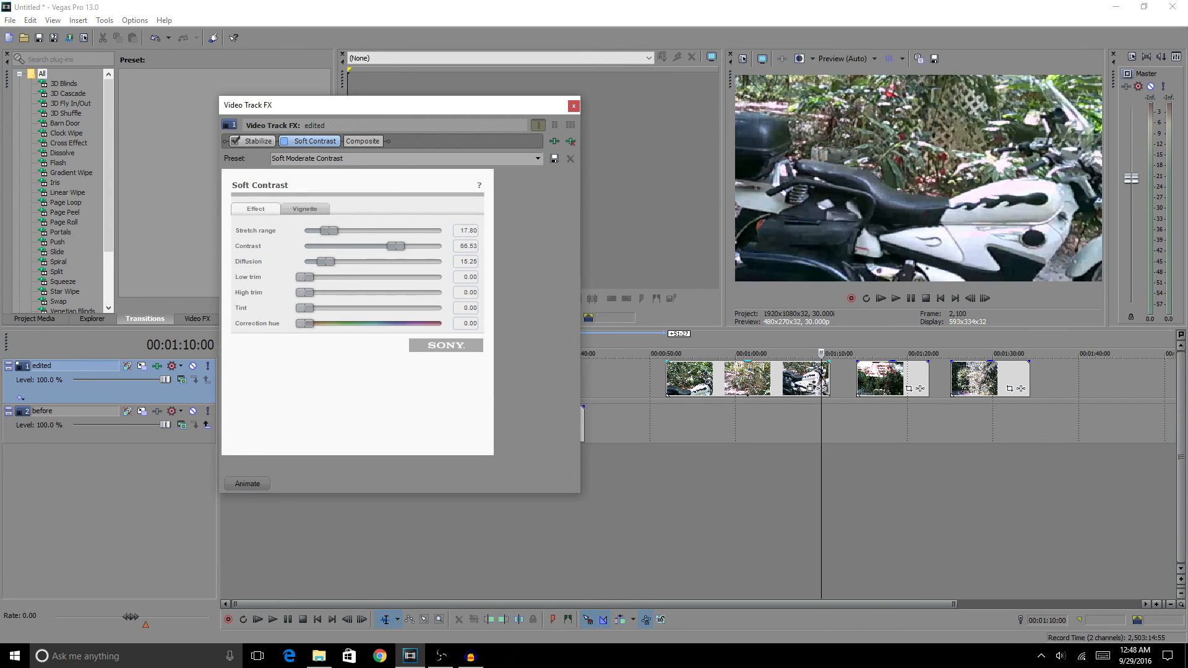
left_click(285, 141)
left_click(284, 141)
left_click(285, 141)
left_click(284, 141)
left_click(285, 141)
left_click(284, 141)
left_click(285, 141)
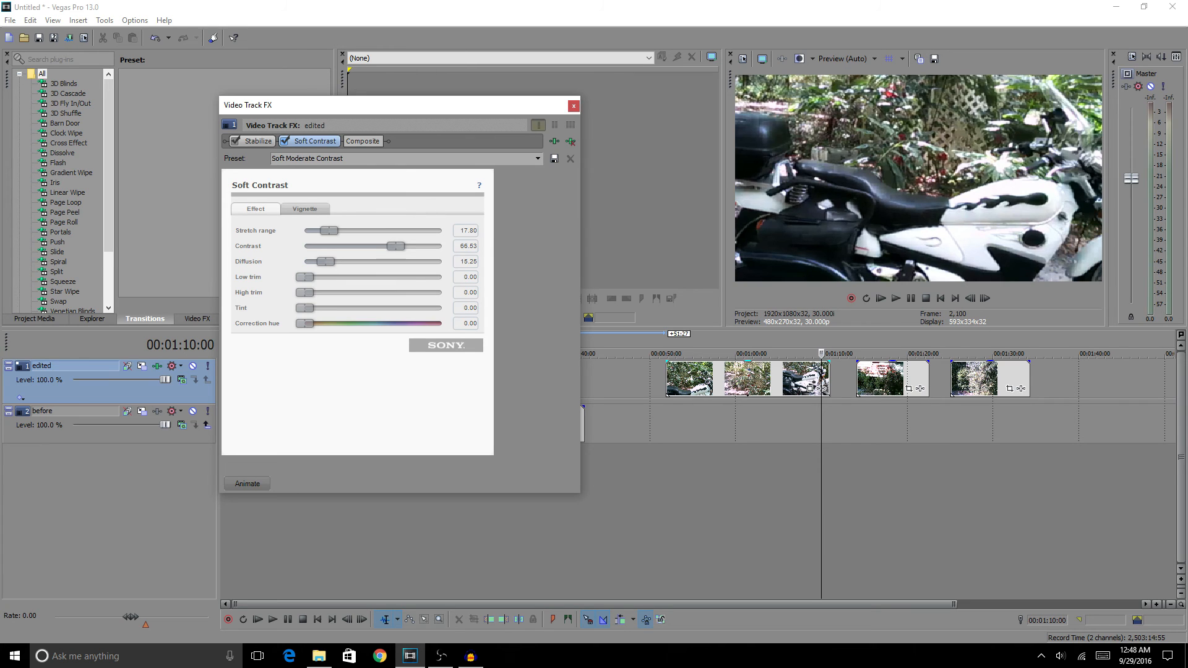
left_click(285, 141)
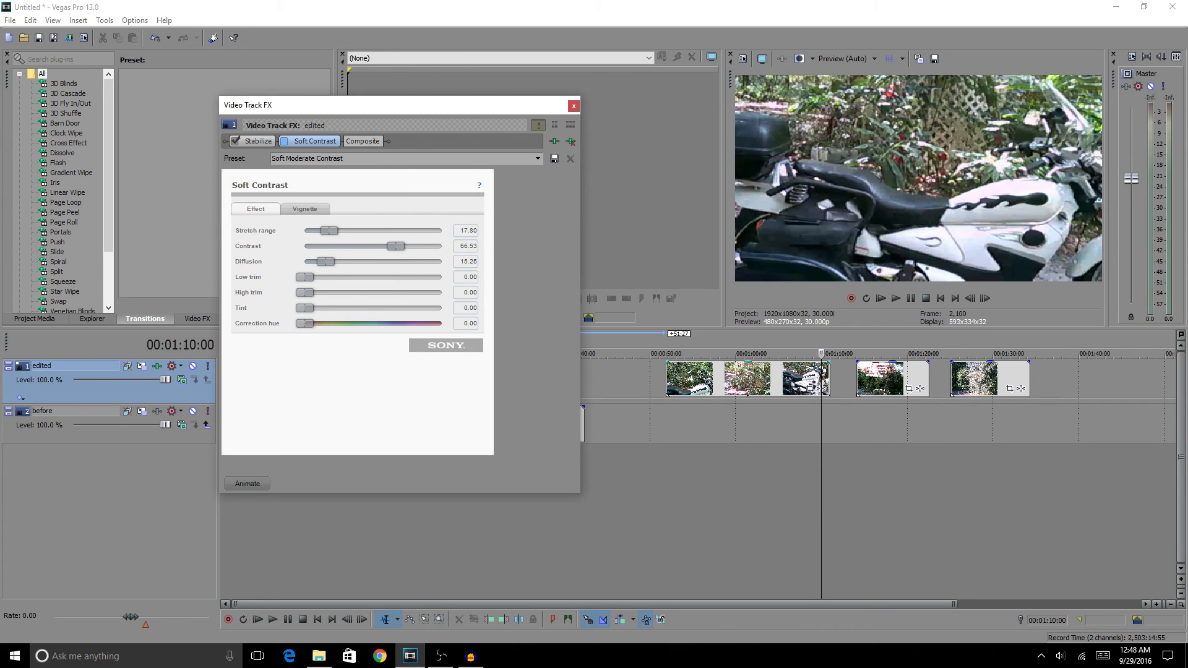
left_click(284, 141)
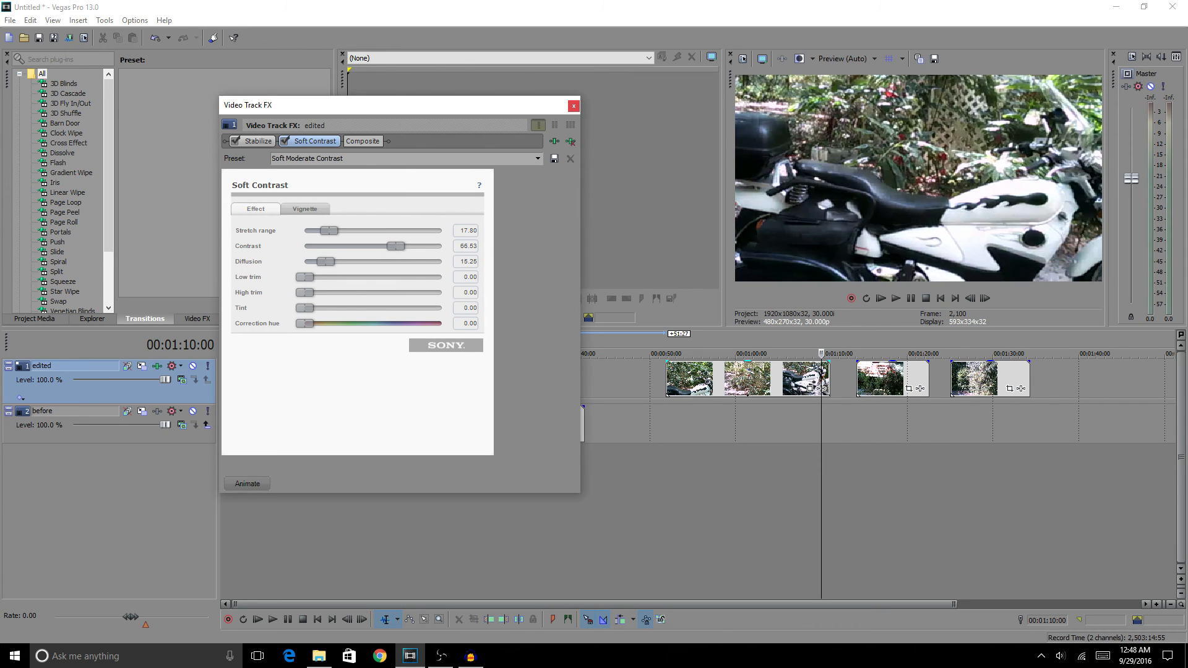
Close the edited track's effects window, then reopen it to check the effect chain and close it again
left_click(573, 106)
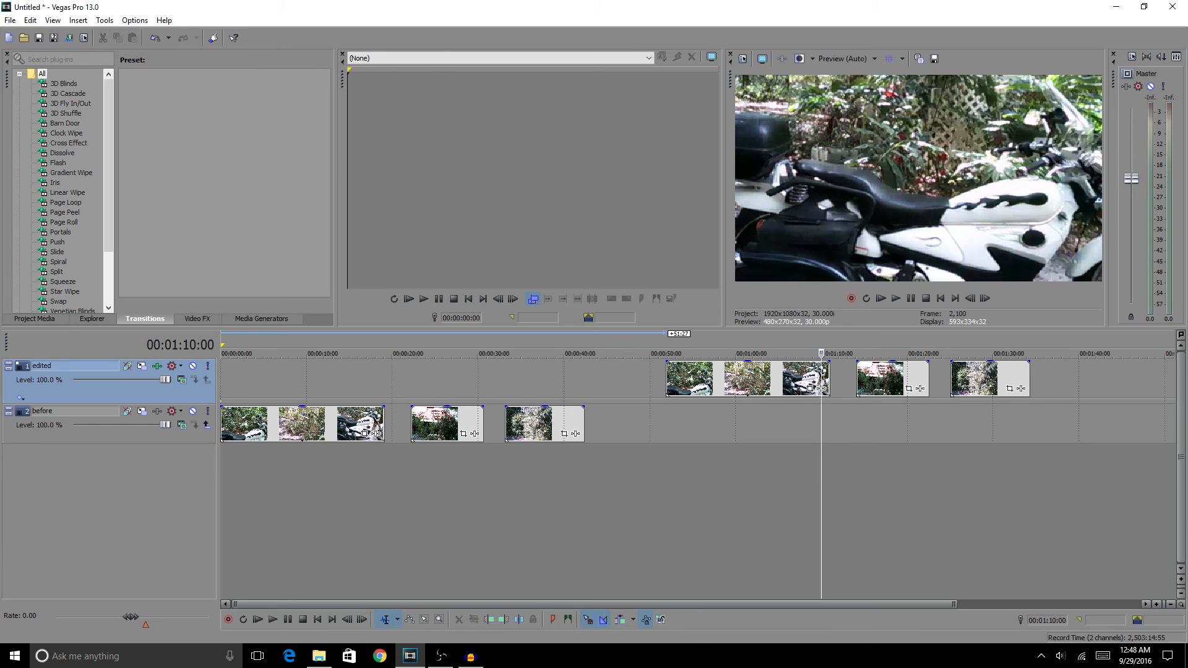
left_click(157, 366)
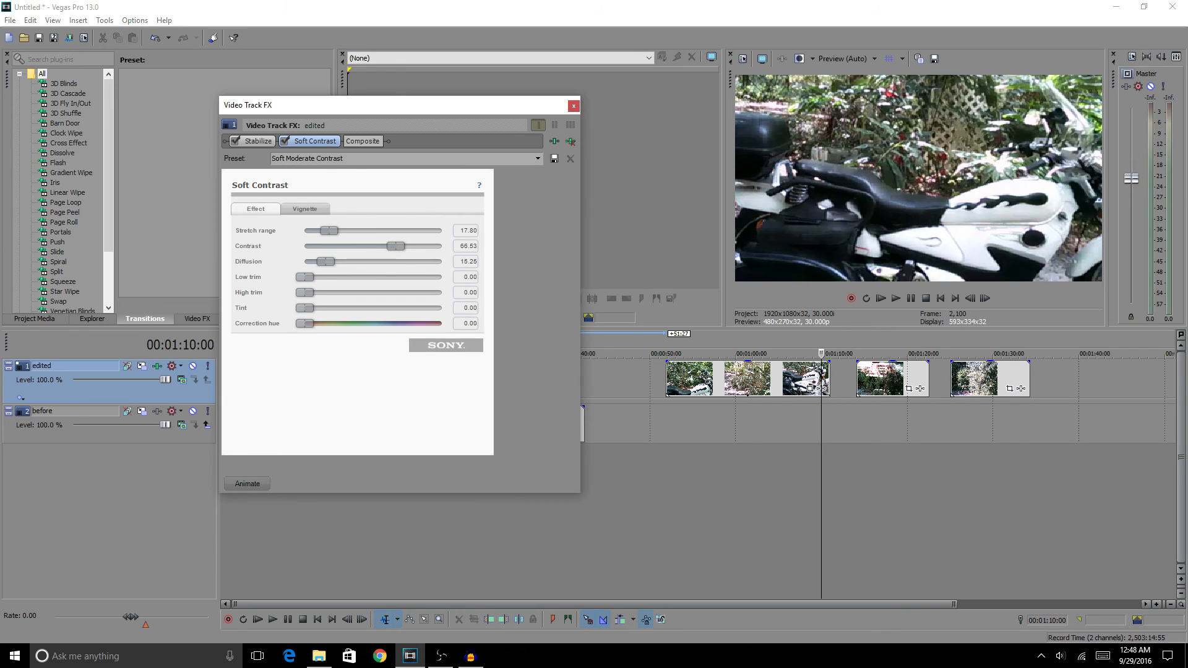
left_click(573, 106)
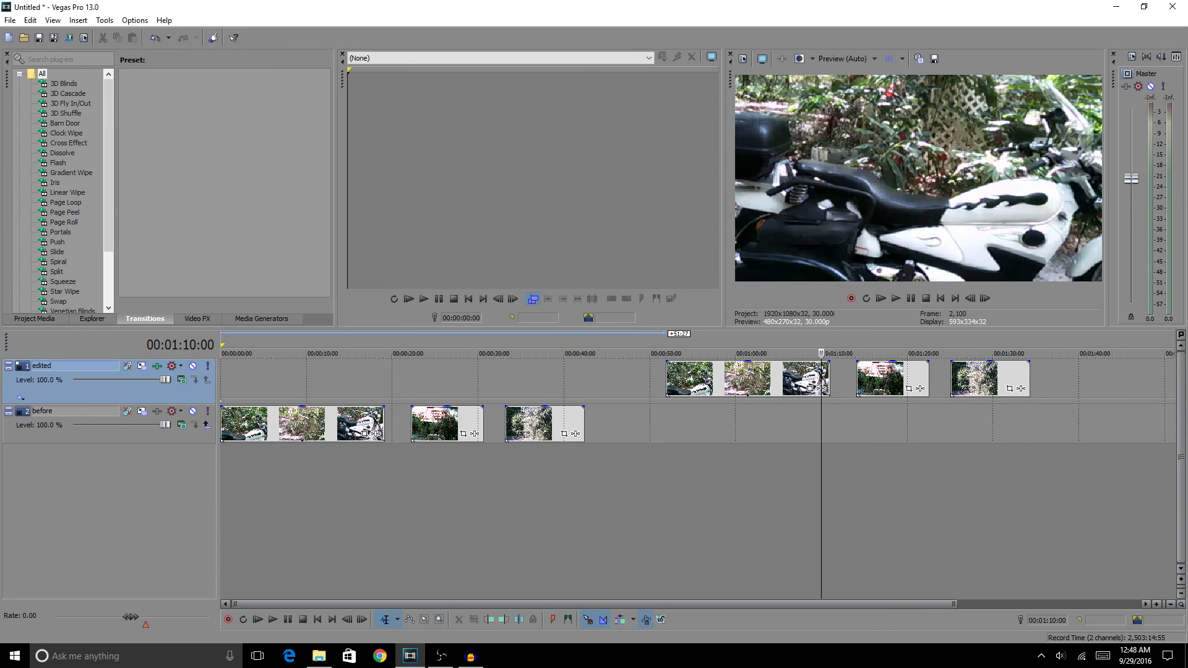